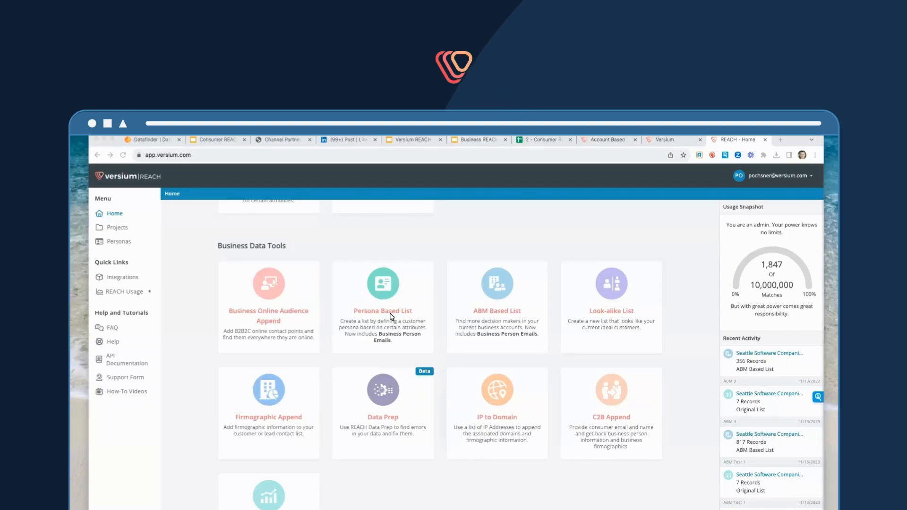
# Start a new Persona Based List project from the business data tools
pyautogui.click(391, 317)
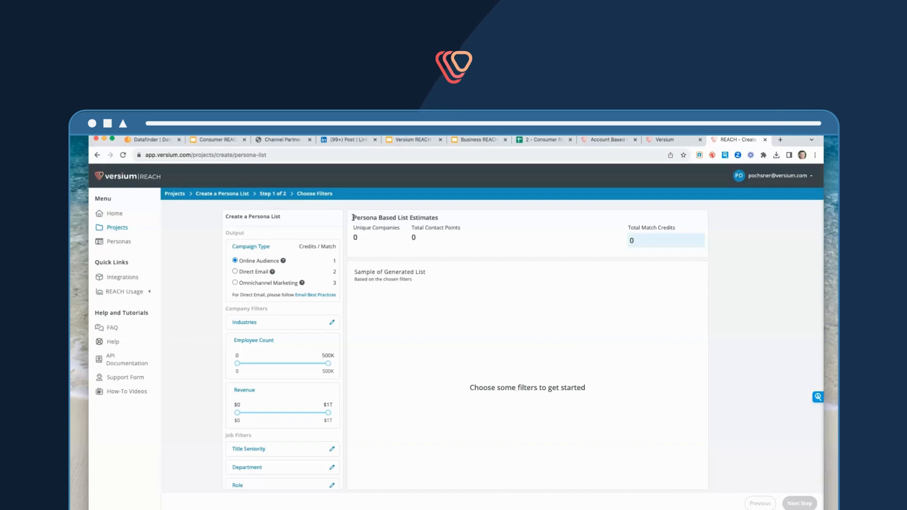
pyautogui.moveTo(378, 217); pyautogui.dragTo(439, 218)
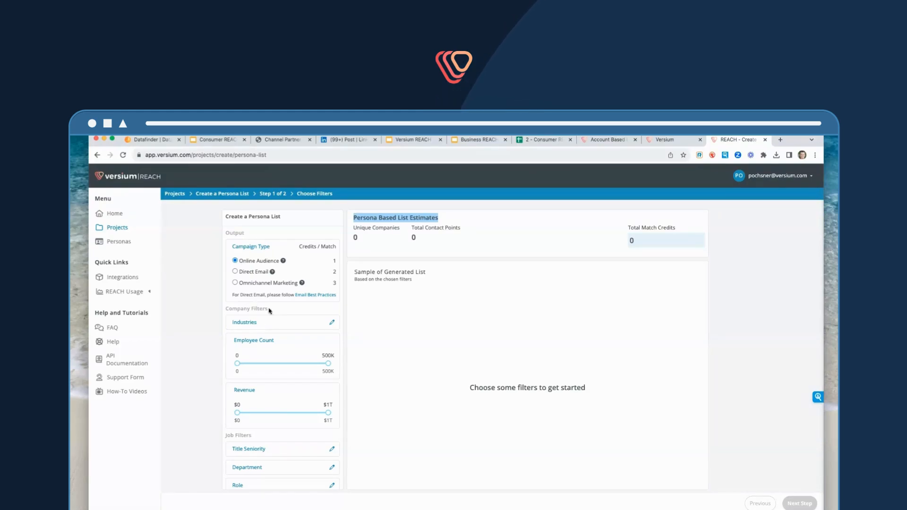
pyautogui.moveTo(268, 308); pyautogui.dragTo(228, 309)
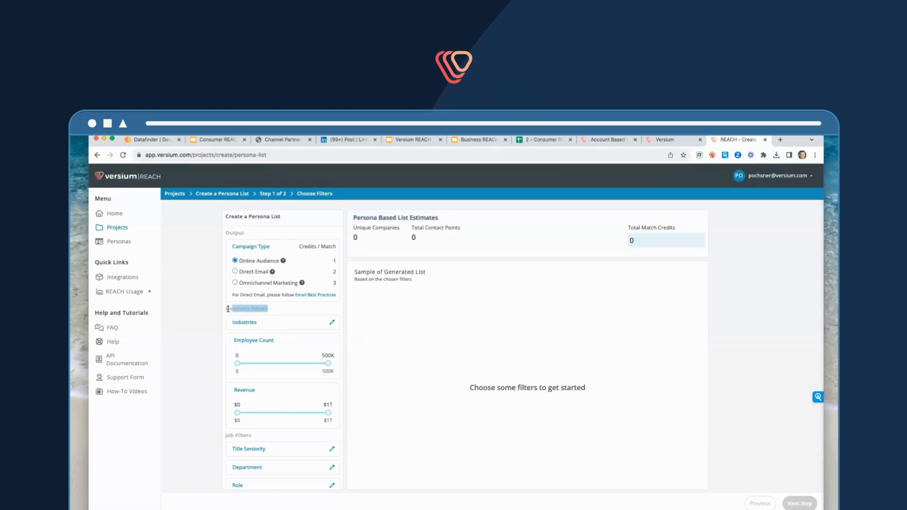
# Search the industry filters for "retail" and add Group - Retail (Sporting Goods) to the persona list
pyautogui.click(263, 323)
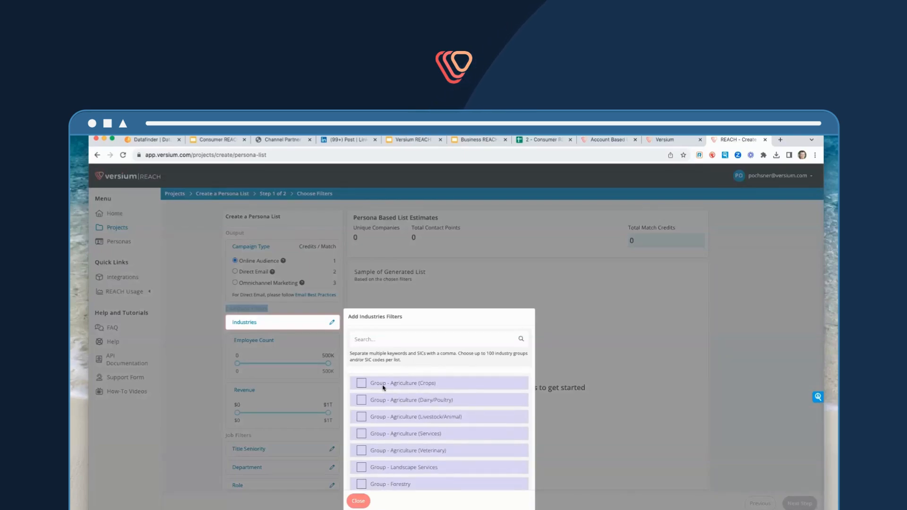
pyautogui.scroll(-10, 387, 390)
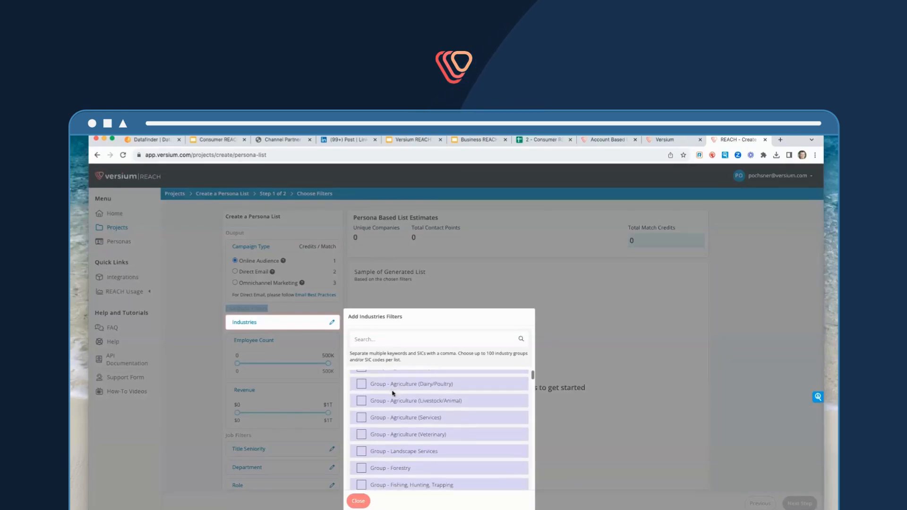
pyautogui.scroll(-5, 426, 392)
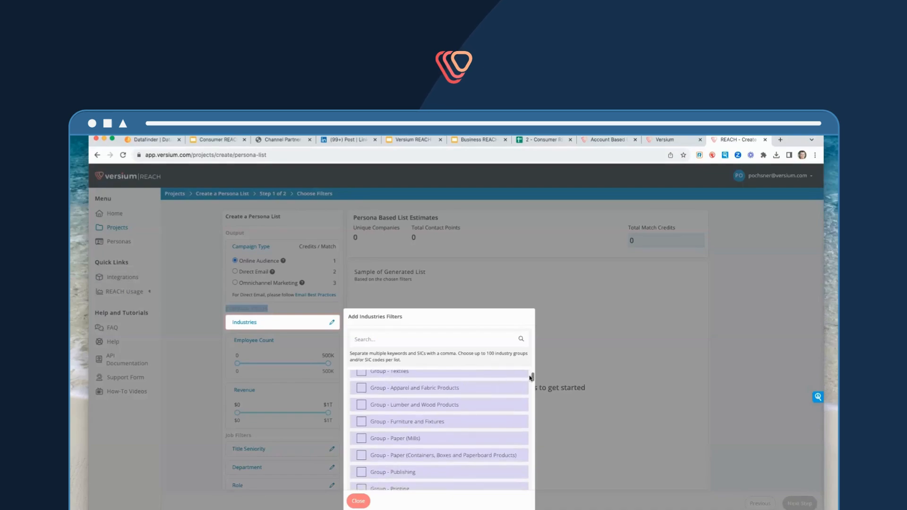
pyautogui.moveTo(533, 377); pyautogui.dragTo(531, 471)
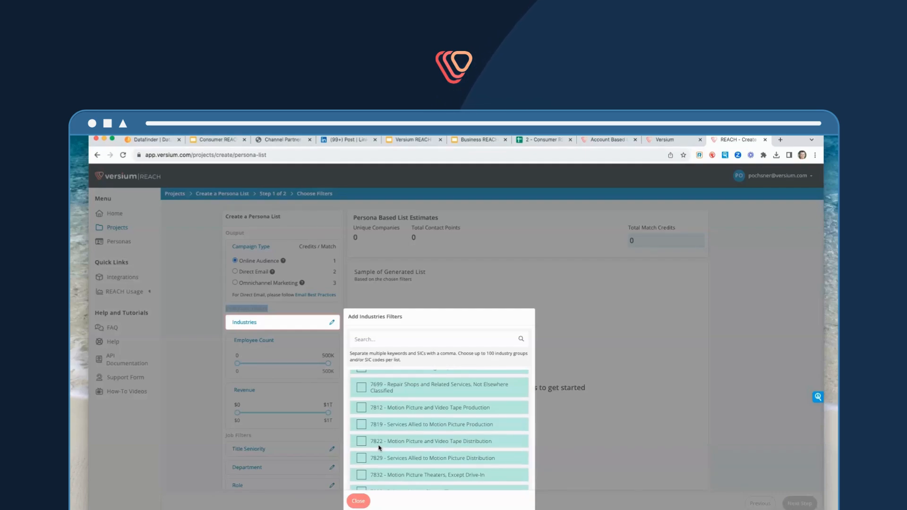
pyautogui.write('retail')
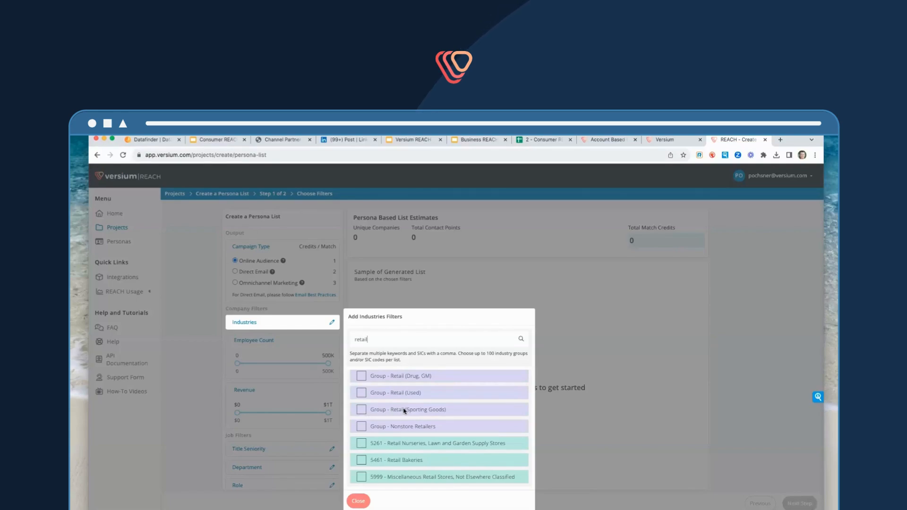
pyautogui.click(362, 409)
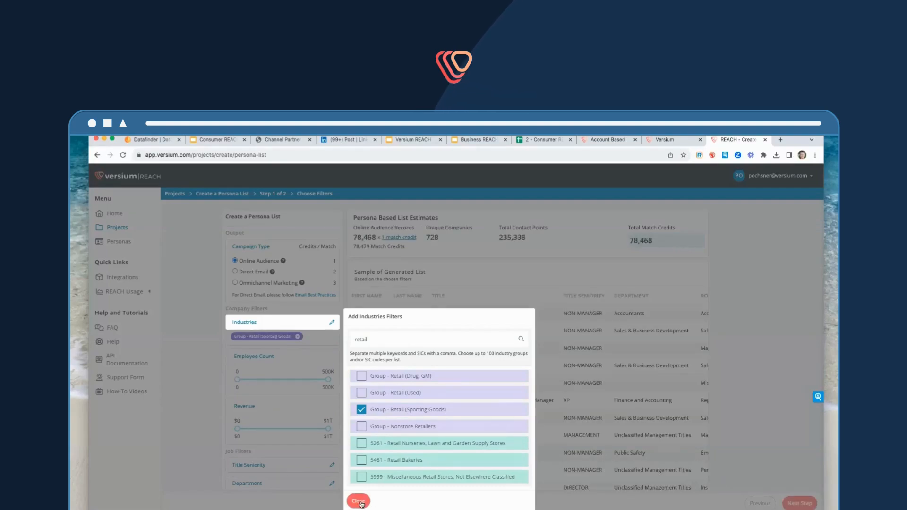
pyautogui.click(360, 502)
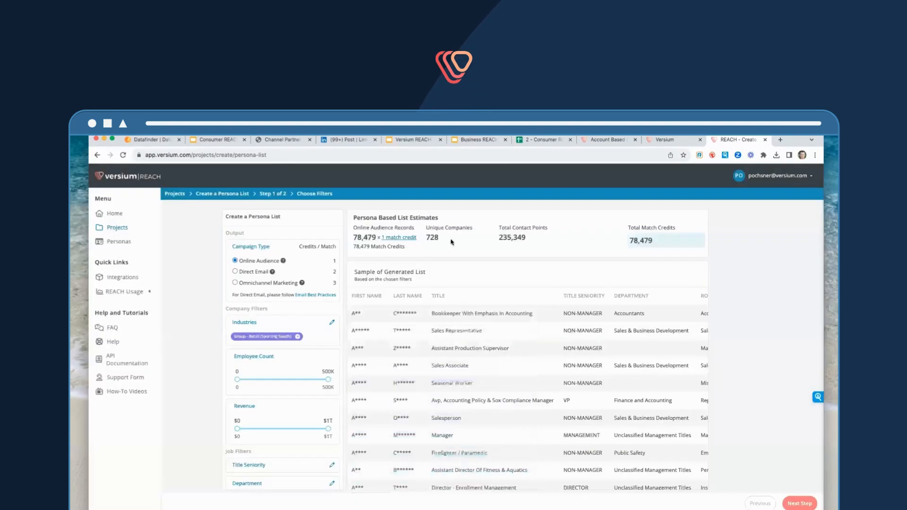
# Examine the list estimates for unique companies, online audience records, match credits and total contact points
pyautogui.moveTo(427, 239); pyautogui.dragTo(434, 238)
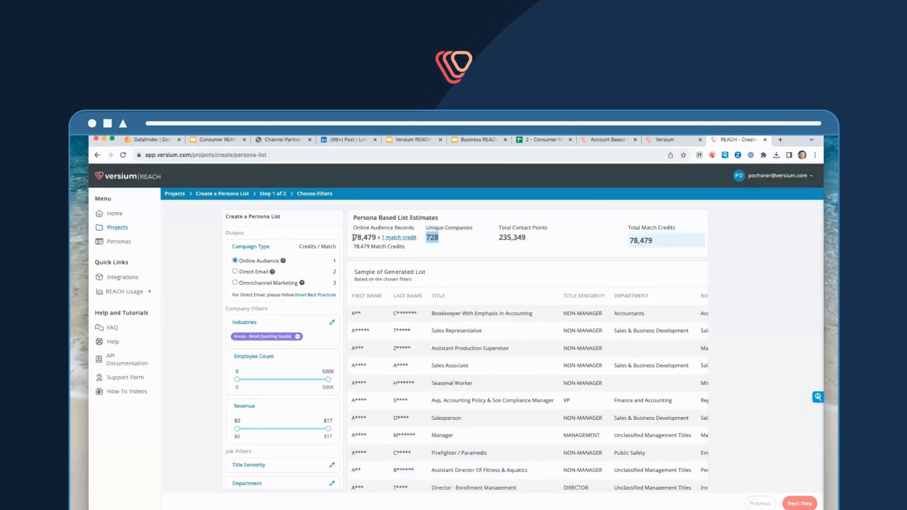
pyautogui.moveTo(354, 238); pyautogui.dragTo(374, 237)
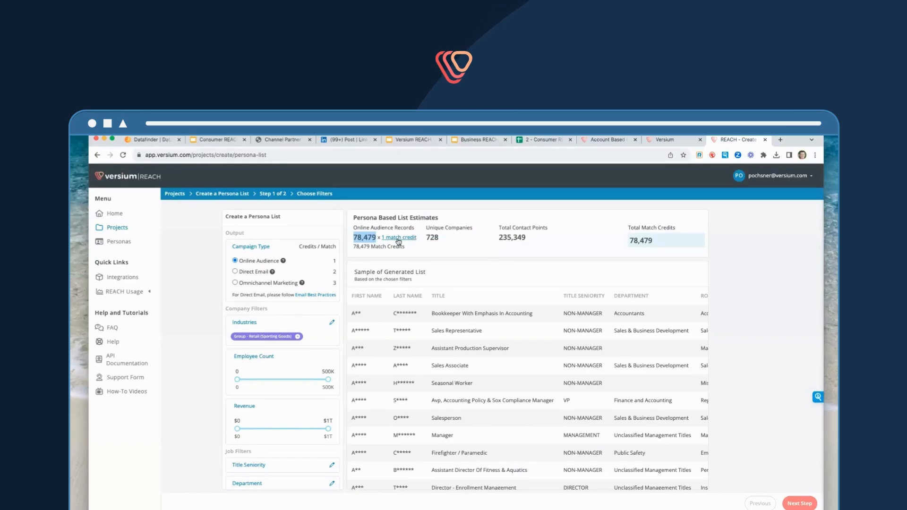
pyautogui.moveTo(398, 240)
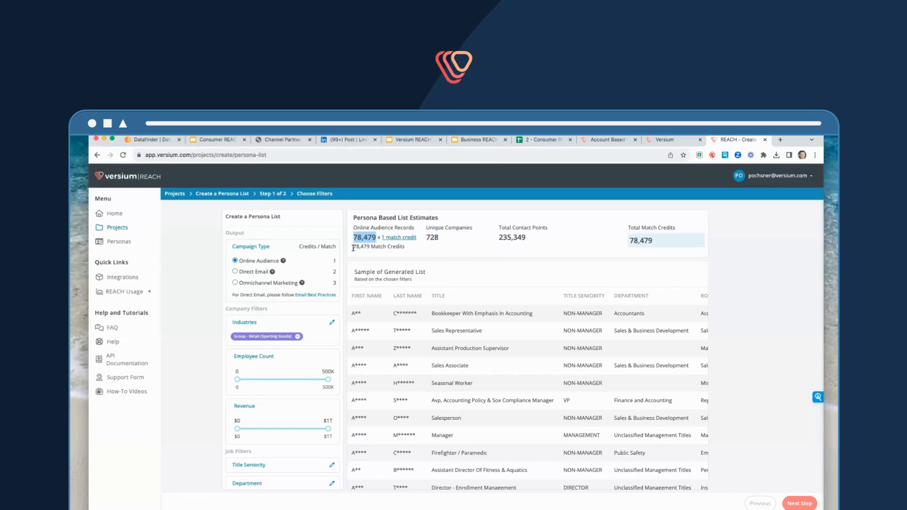
pyautogui.moveTo(353, 247); pyautogui.dragTo(405, 250)
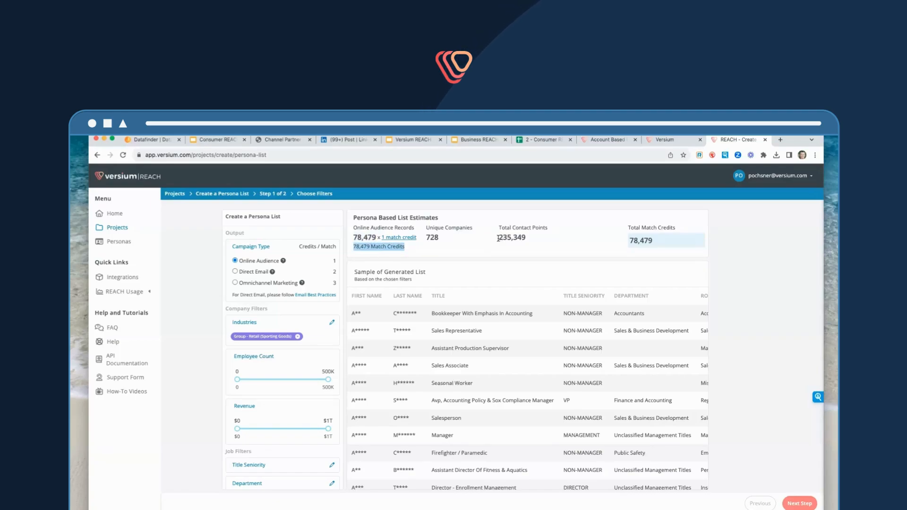
pyautogui.moveTo(498, 239); pyautogui.dragTo(526, 239)
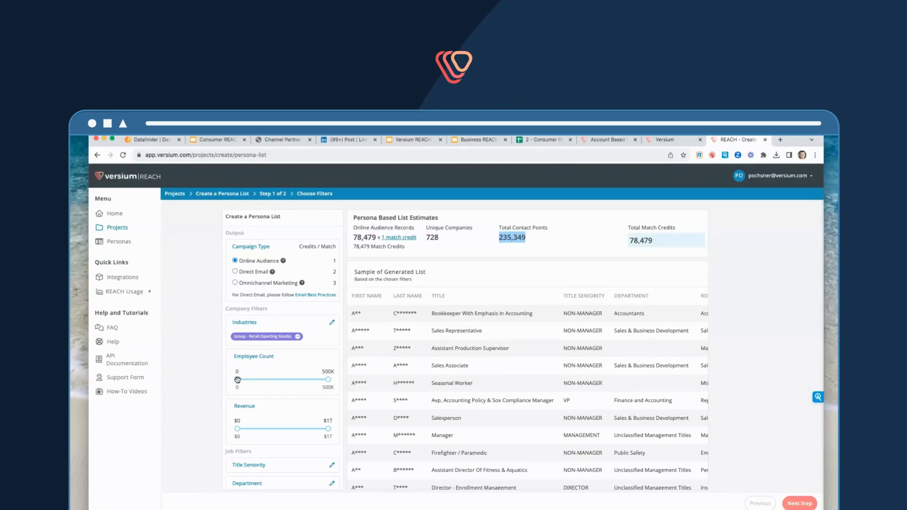
# Set the company filters to a minimum employee count of 50 and a minimum revenue of $10M
pyautogui.moveTo(238, 380); pyautogui.dragTo(257, 380)
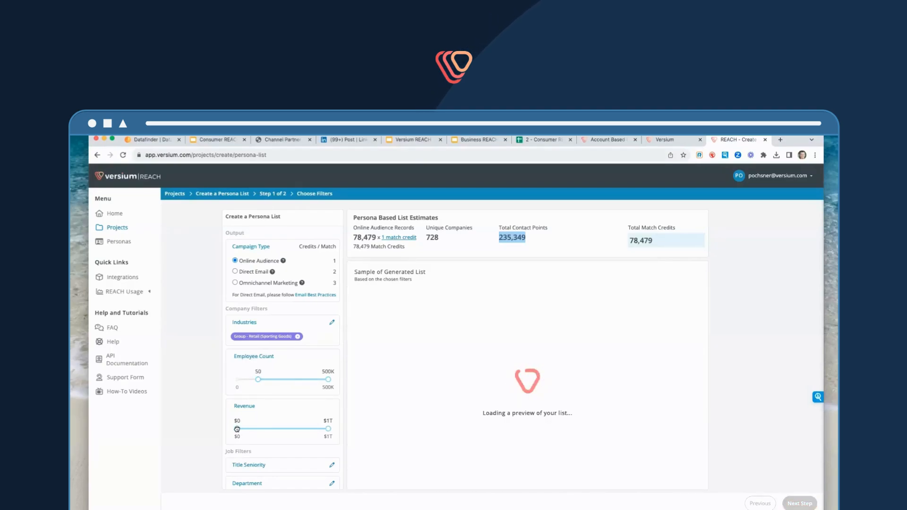
pyautogui.moveTo(238, 429); pyautogui.dragTo(257, 430)
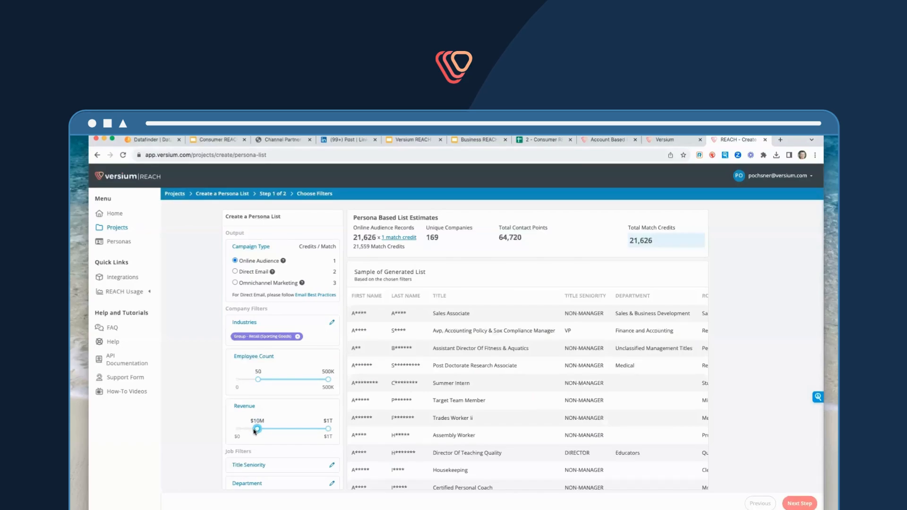
# Filter title seniority to C-Level, VP/Sr. Executive, Director and Manager
pyautogui.scroll(-2, 289, 458)
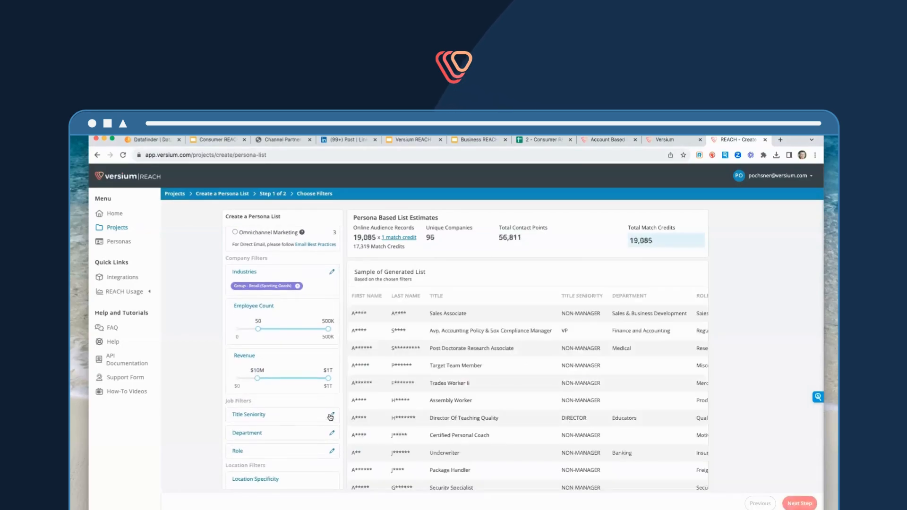
pyautogui.click(331, 416)
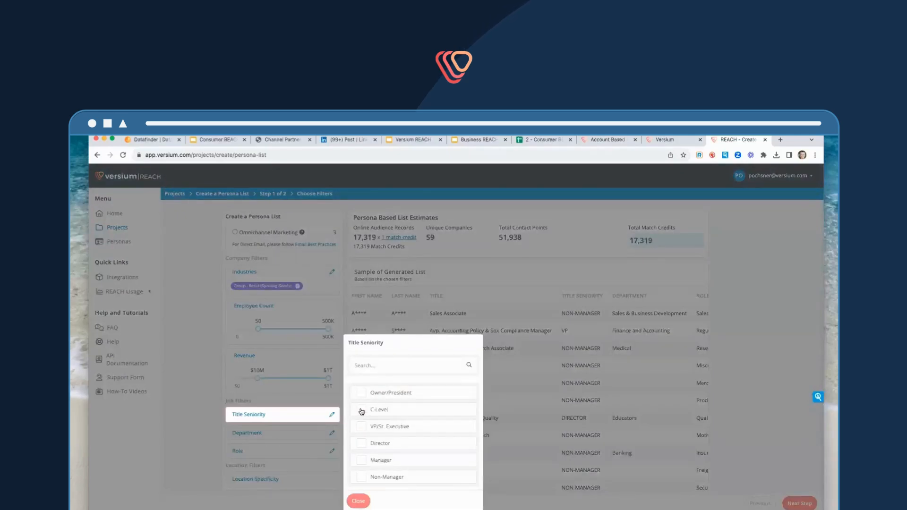
pyautogui.click(362, 409)
pyautogui.click(362, 427)
pyautogui.click(361, 443)
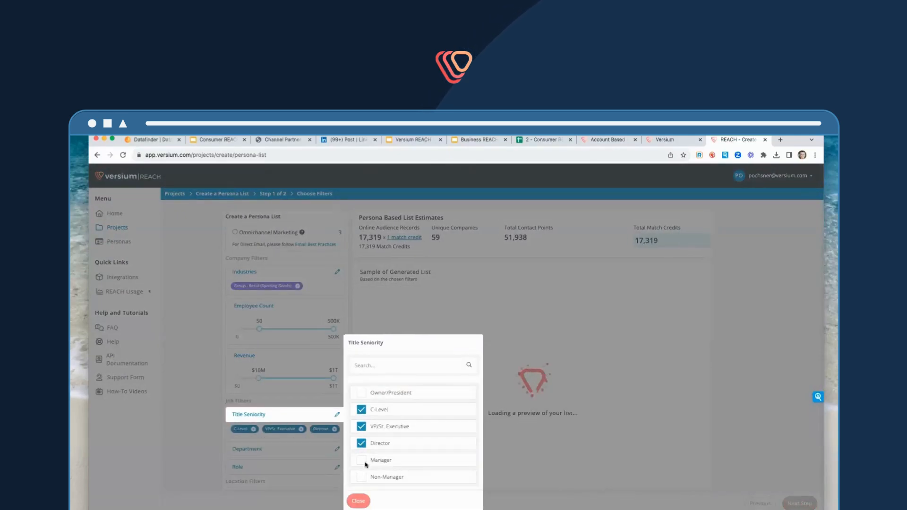
pyautogui.click(362, 460)
pyautogui.click(358, 501)
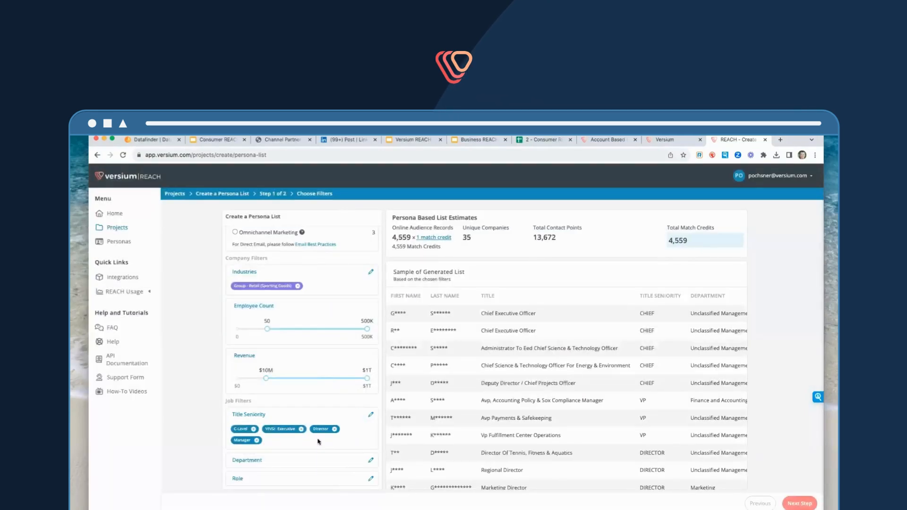
# Filter the department to Marketing and Sales & Business Development
pyautogui.scroll(-2, 330, 454)
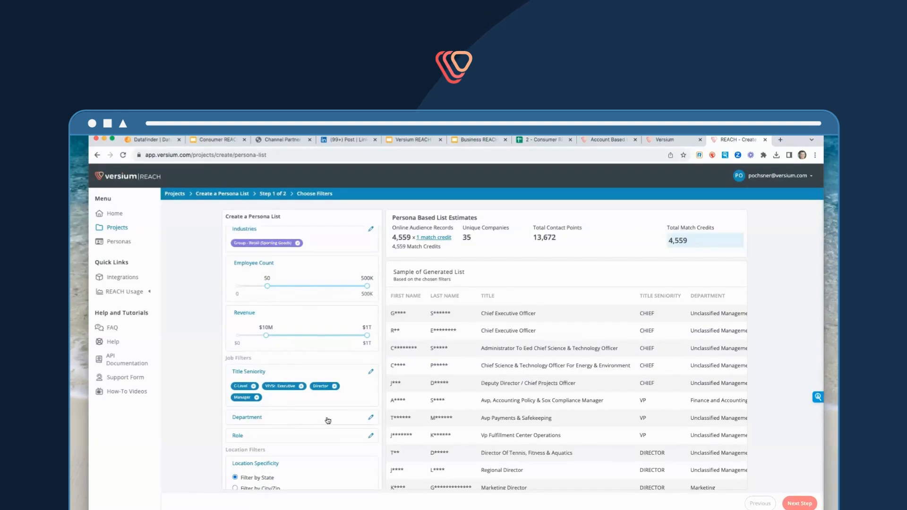
pyautogui.click(328, 421)
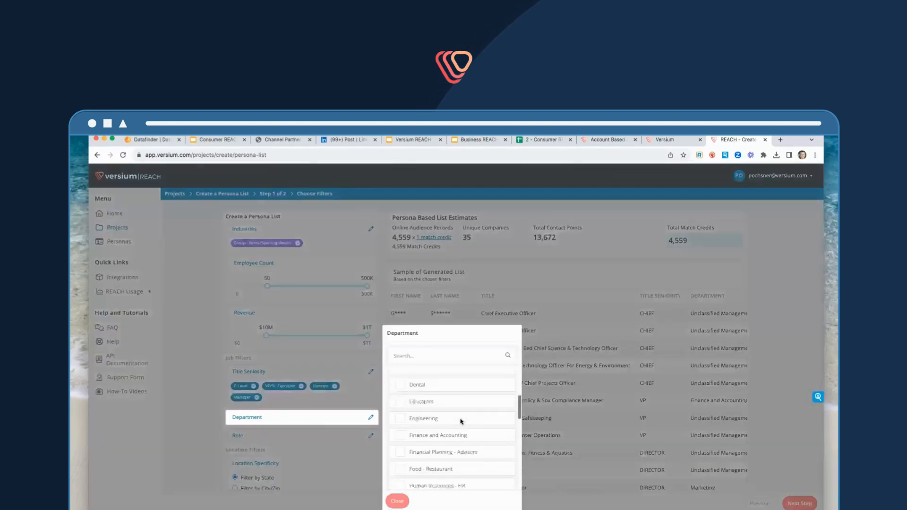
pyautogui.scroll(-3, 445, 431)
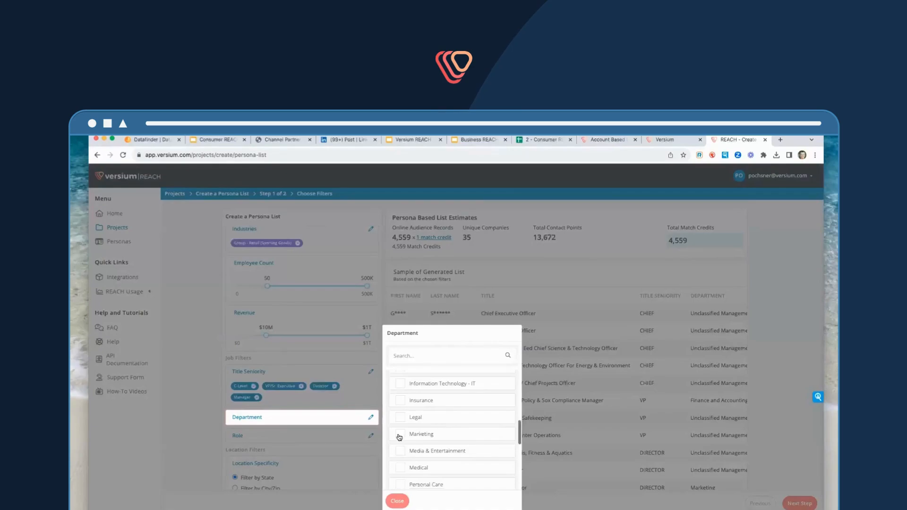
pyautogui.click(400, 435)
pyautogui.scroll(-3, 402, 442)
pyautogui.scroll(-1, 404, 446)
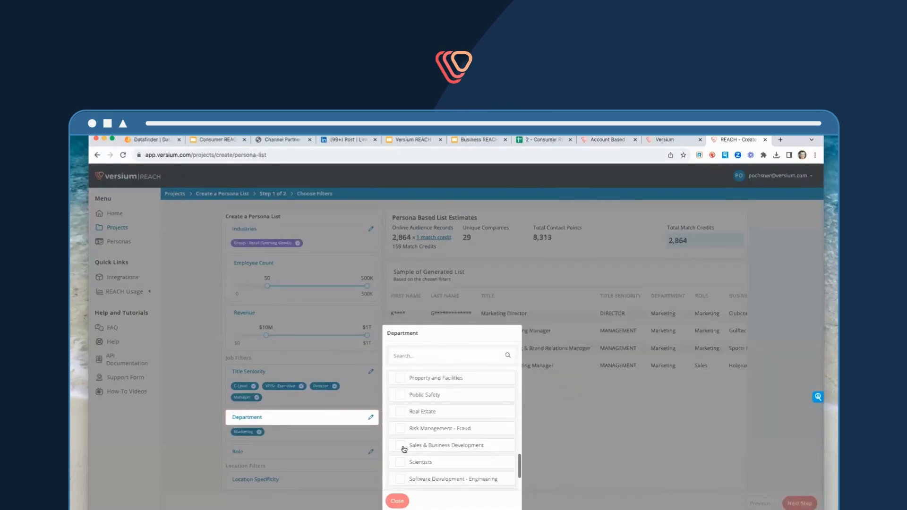
pyautogui.click(403, 446)
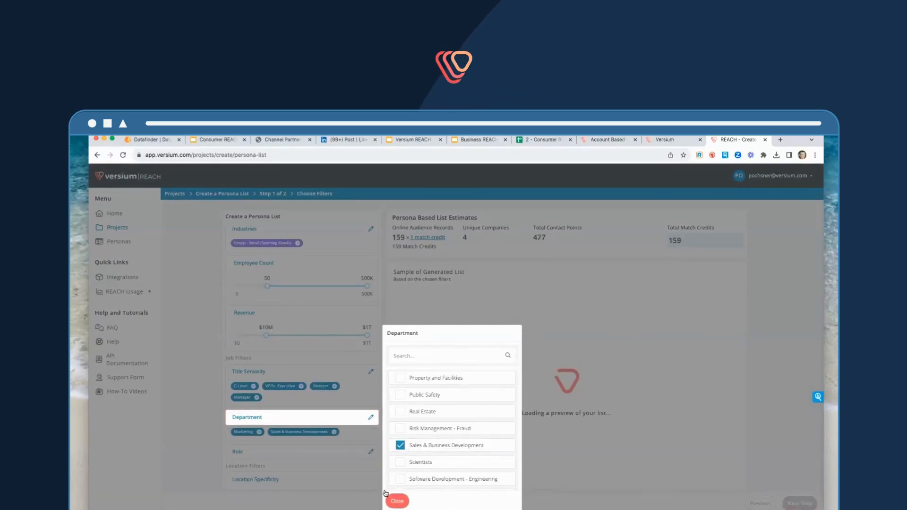
pyautogui.click(394, 501)
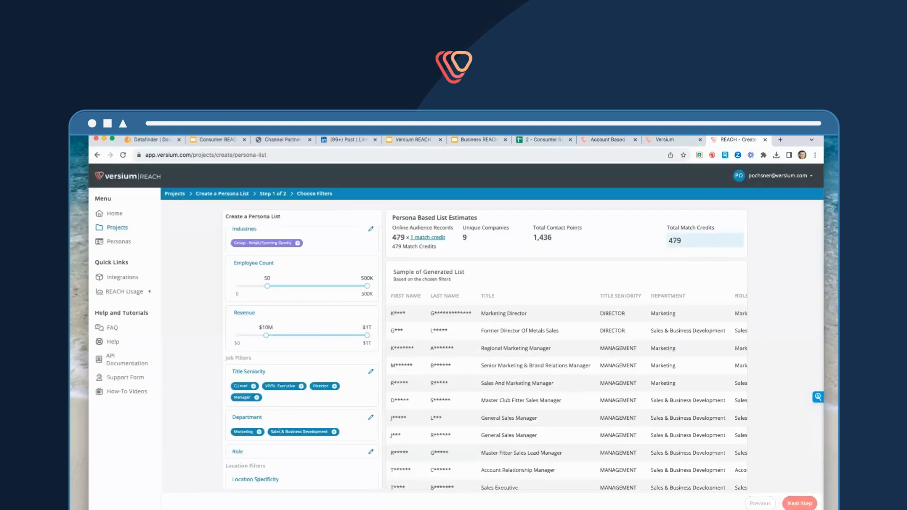
# Look through the available Role filter options and close the list without choosing any
pyautogui.click(372, 452)
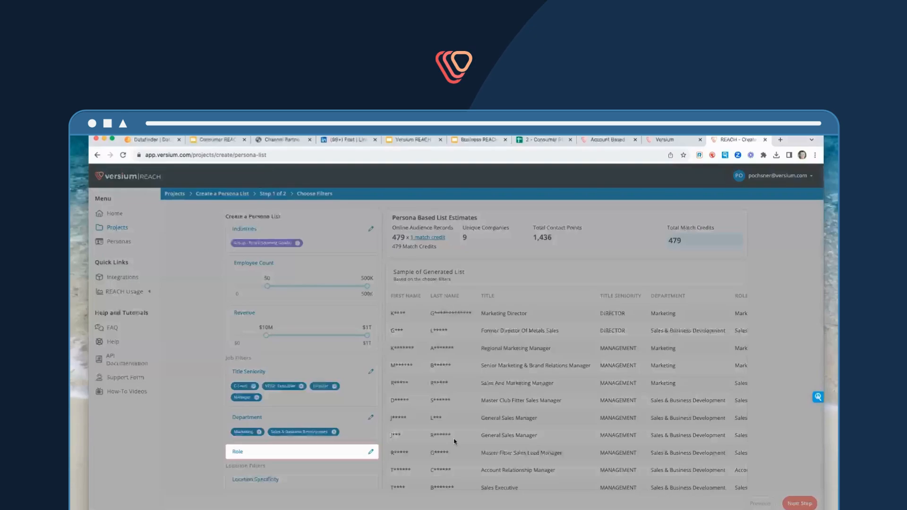
pyautogui.scroll(-4, 454, 439)
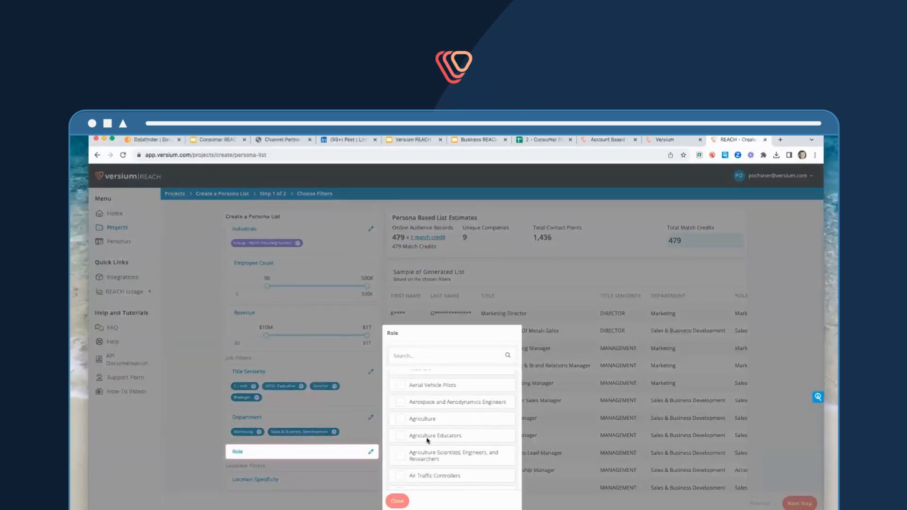
pyautogui.scroll(-1, 451, 445)
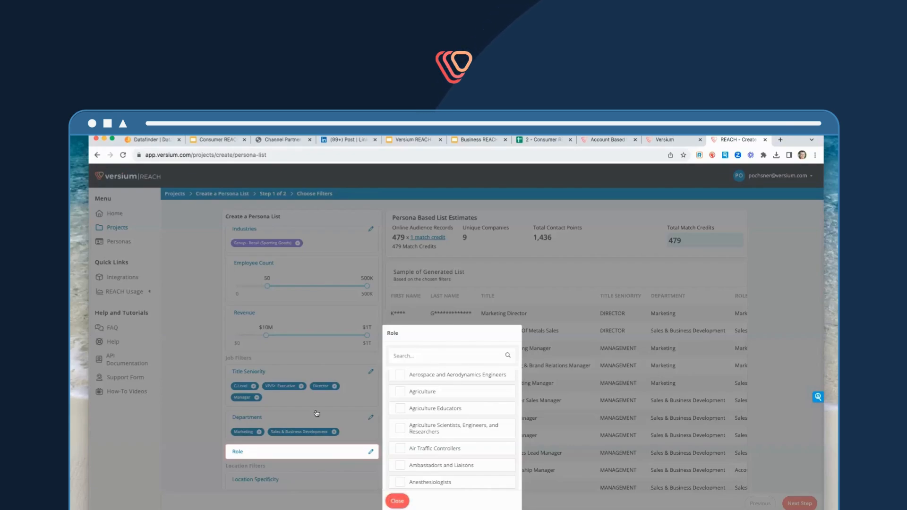
pyautogui.click(392, 499)
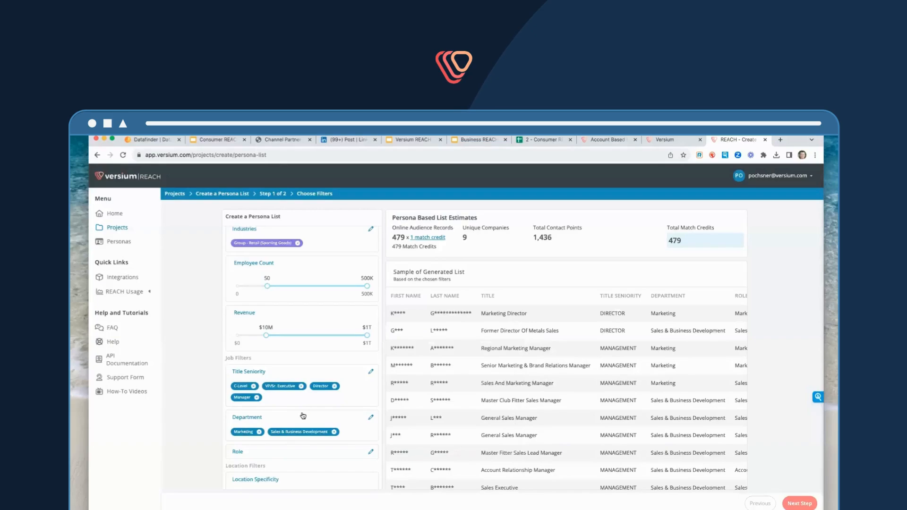
# Review the chosen filters and the location filter options, including the Company HQ Location setting
pyautogui.scroll(-1, 303, 415)
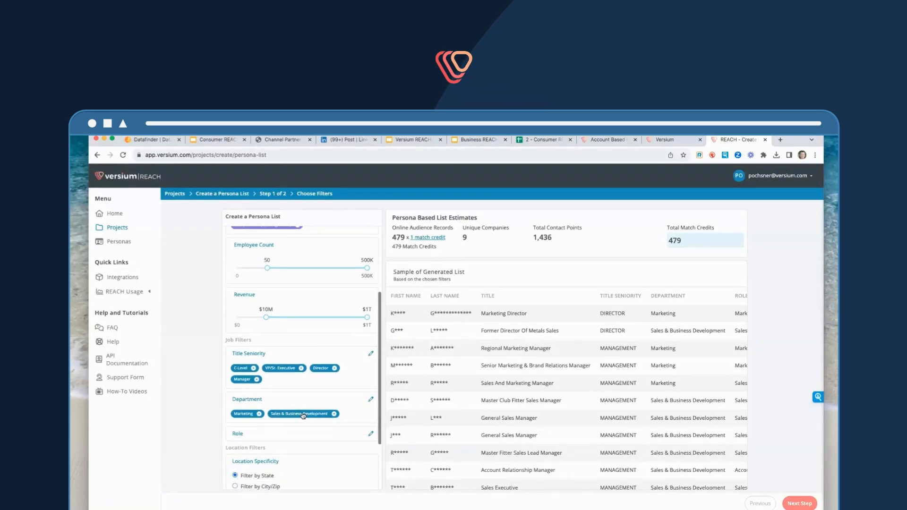
pyautogui.scroll(2, 303, 416)
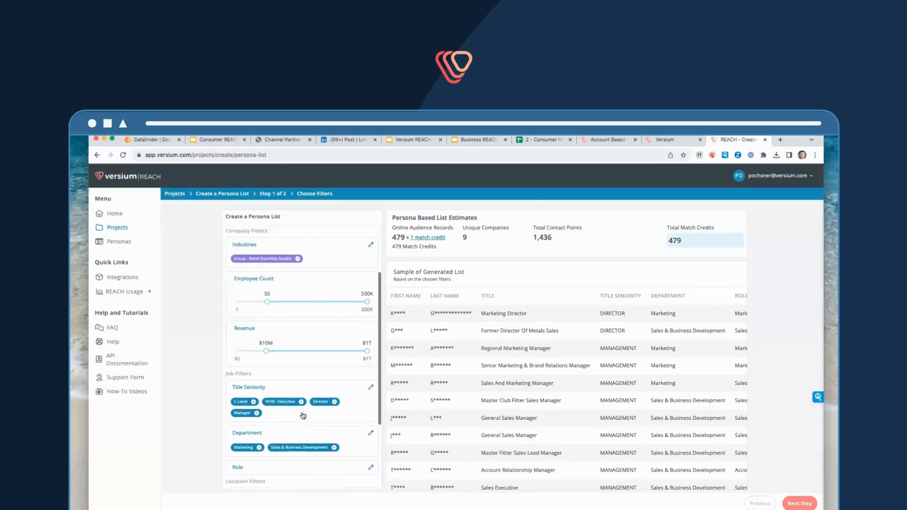
pyautogui.scroll(-6, 303, 416)
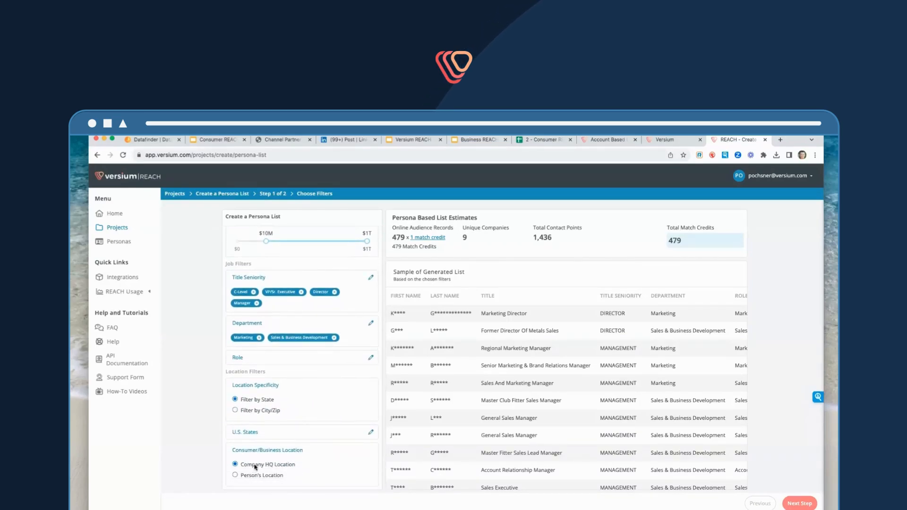
pyautogui.moveTo(296, 466); pyautogui.dragTo(240, 467)
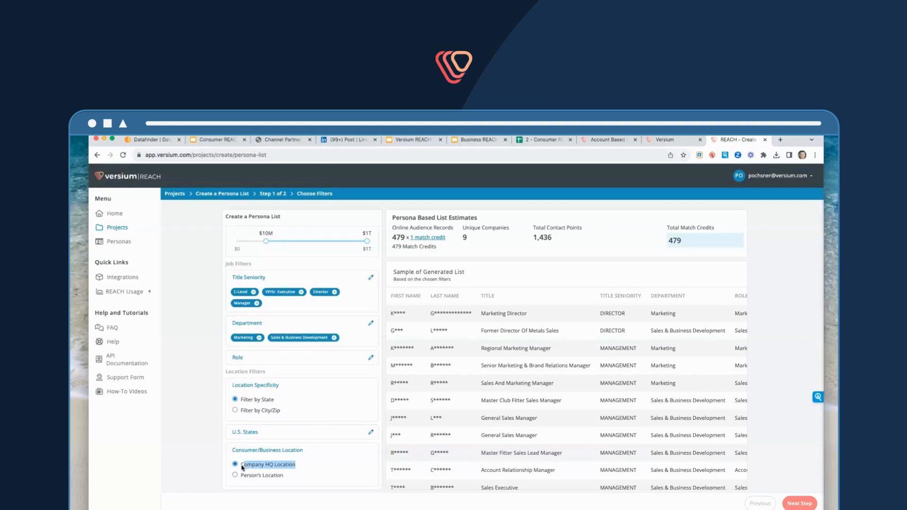
# Filter the list to the U.S. states California and Texas
pyautogui.click(254, 434)
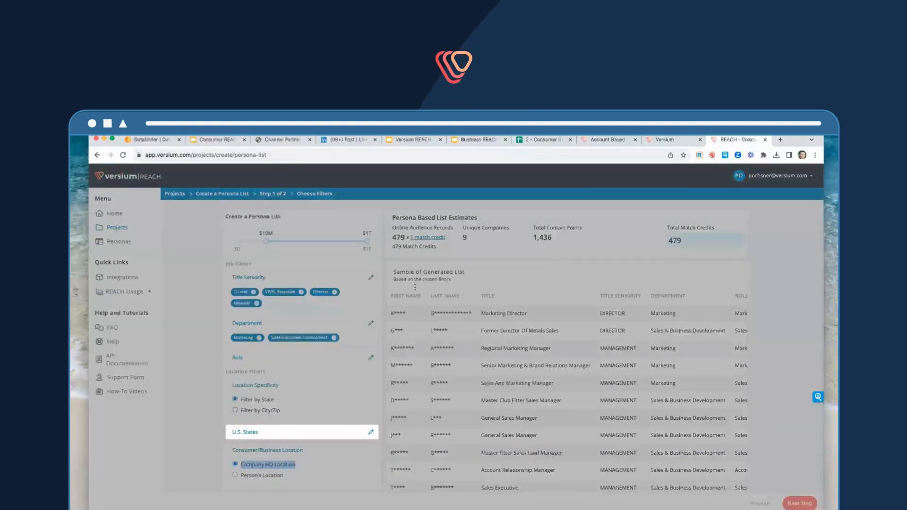
pyautogui.write('california')
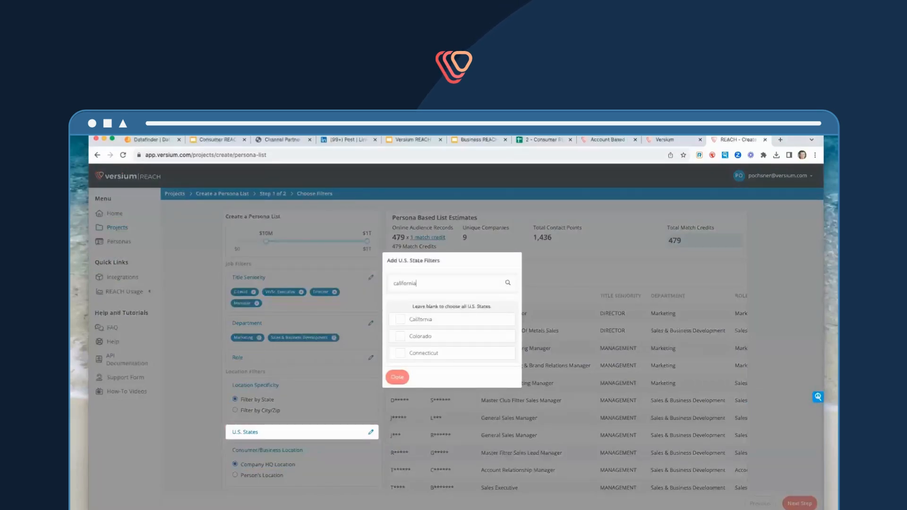
pyautogui.click(400, 320)
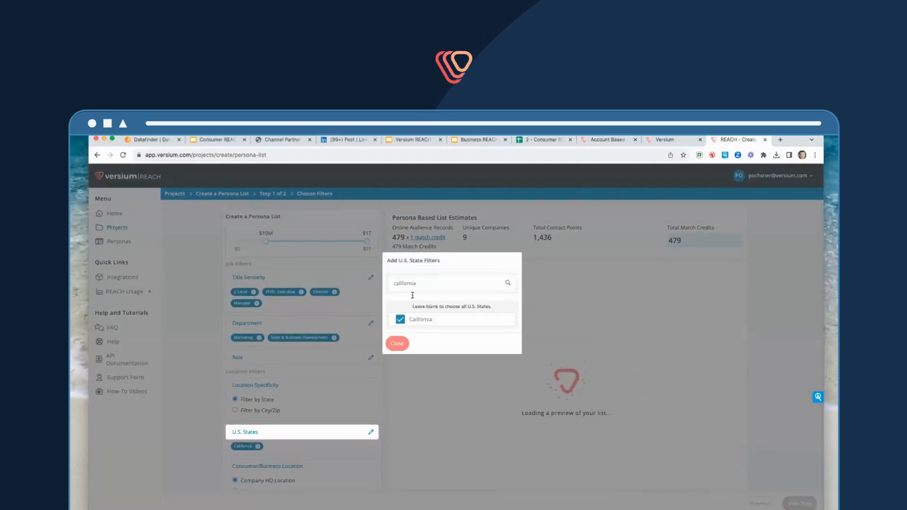
pyautogui.doubleClick(411, 283)
pyautogui.write('texas')
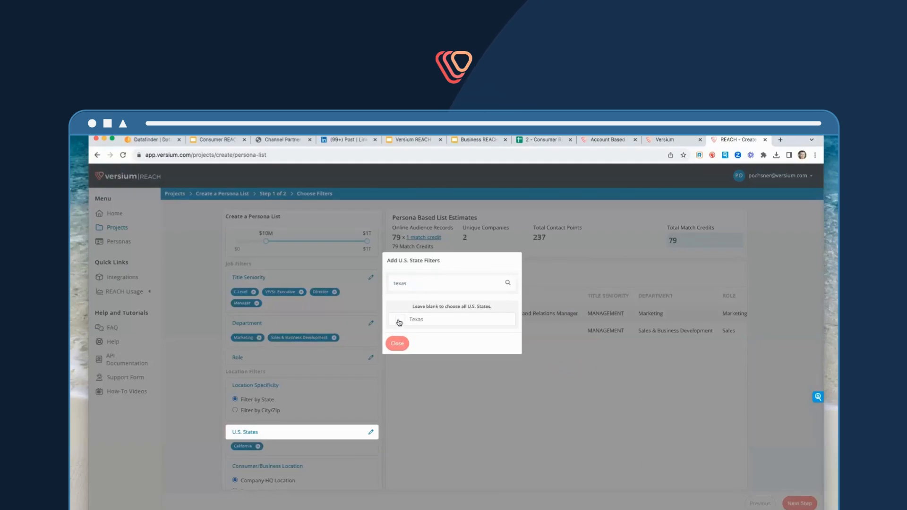
pyautogui.click(400, 320)
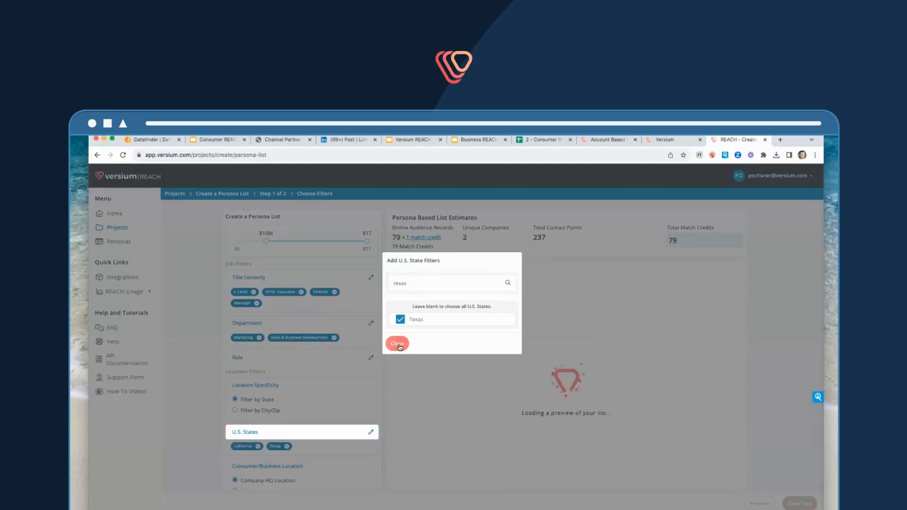
pyautogui.click(397, 344)
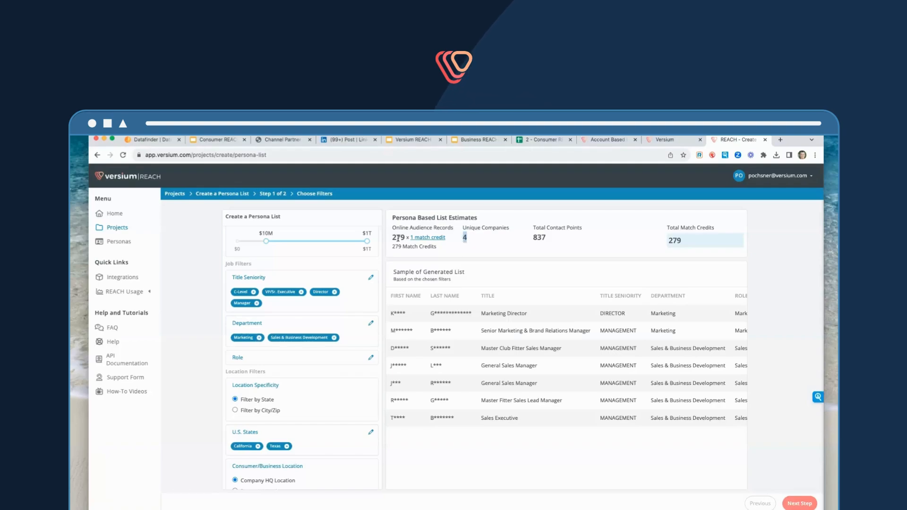
# Compare the audience estimates for Person's Location and Company HQ Location, ending with Company HQ Location selected
pyautogui.moveTo(393, 237); pyautogui.dragTo(402, 237)
pyautogui.scroll(-1, 327, 301)
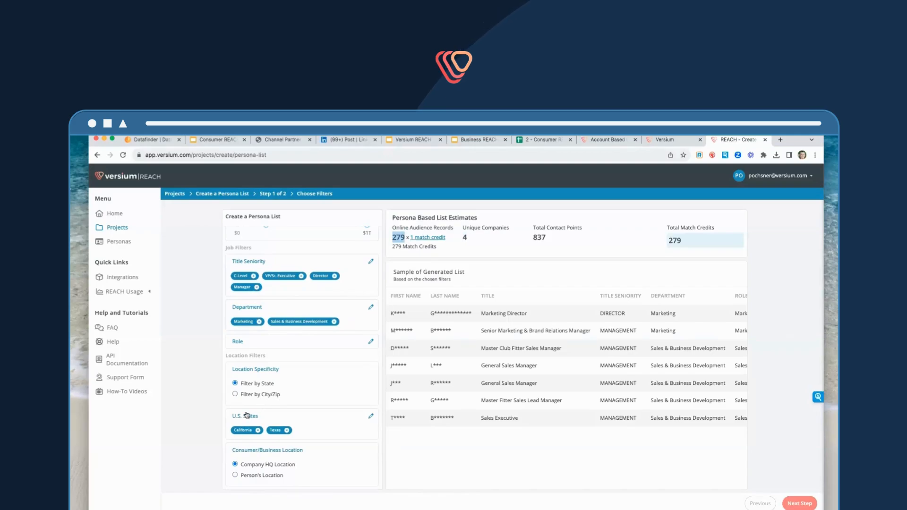
pyautogui.click(235, 476)
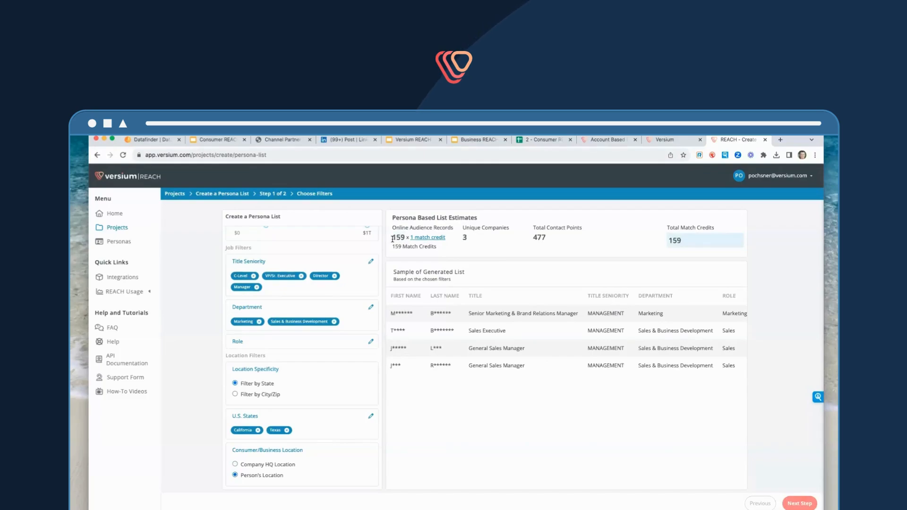
pyautogui.moveTo(398, 237); pyautogui.dragTo(405, 239)
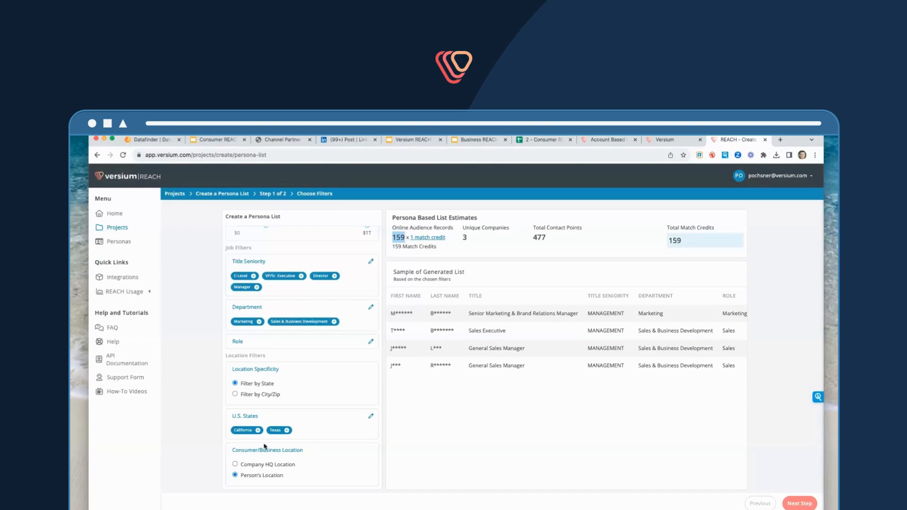
pyautogui.click(235, 465)
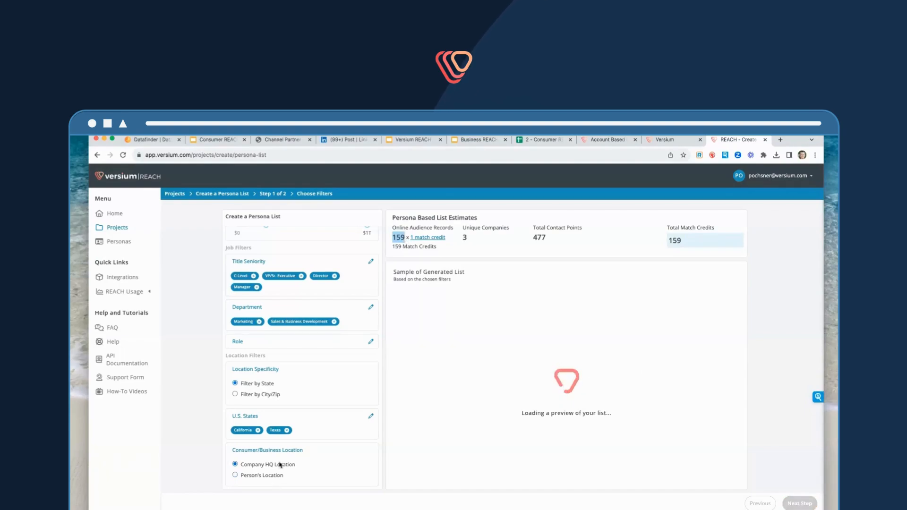
# Set the campaign type to Omnichannel Marketing and review the email, online audience, match credit and unique company estimates
pyautogui.scroll(5, 305, 431)
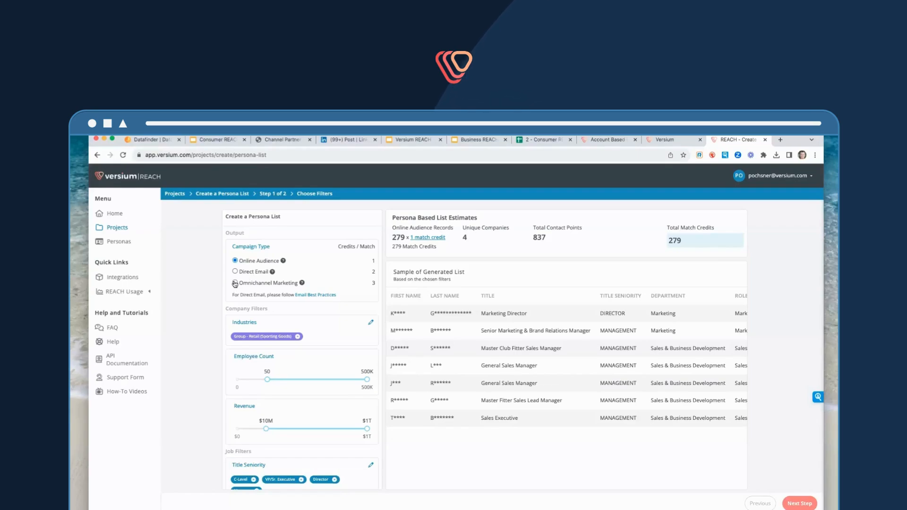
pyautogui.click(235, 283)
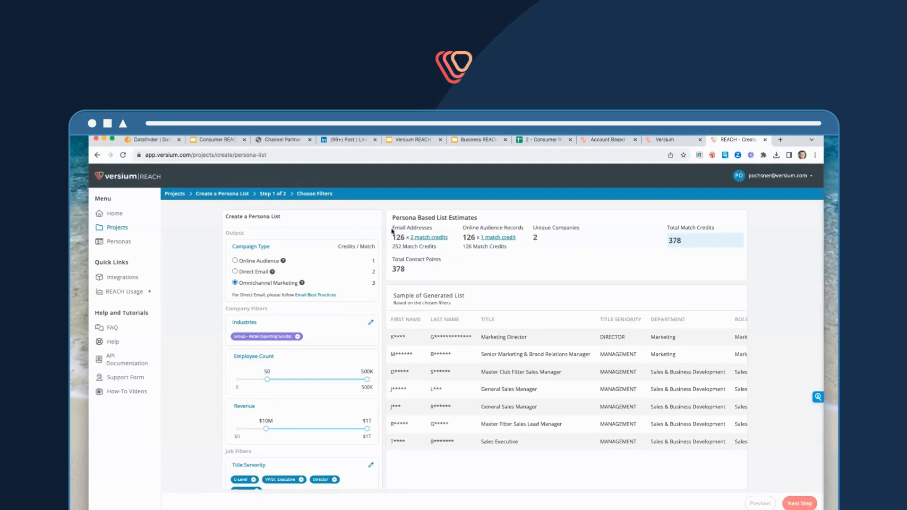
pyautogui.moveTo(393, 228); pyautogui.dragTo(423, 228)
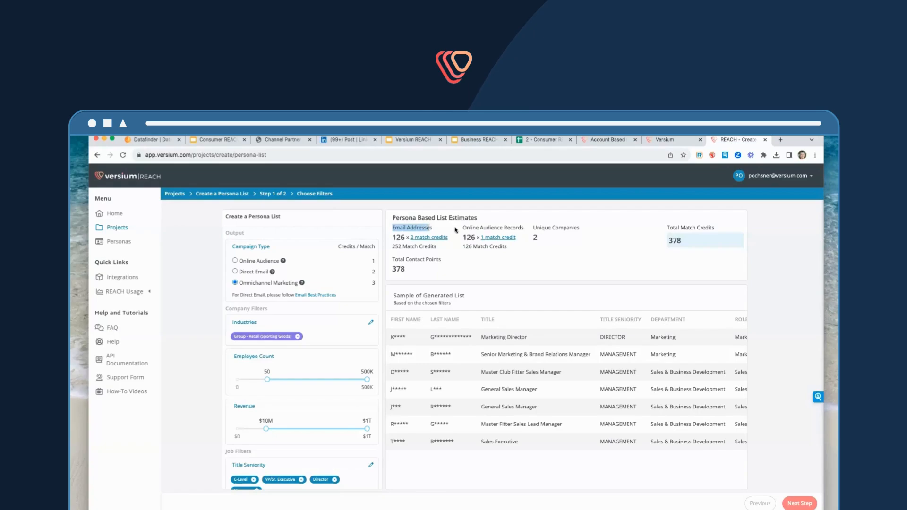
pyautogui.moveTo(461, 228); pyautogui.dragTo(522, 227)
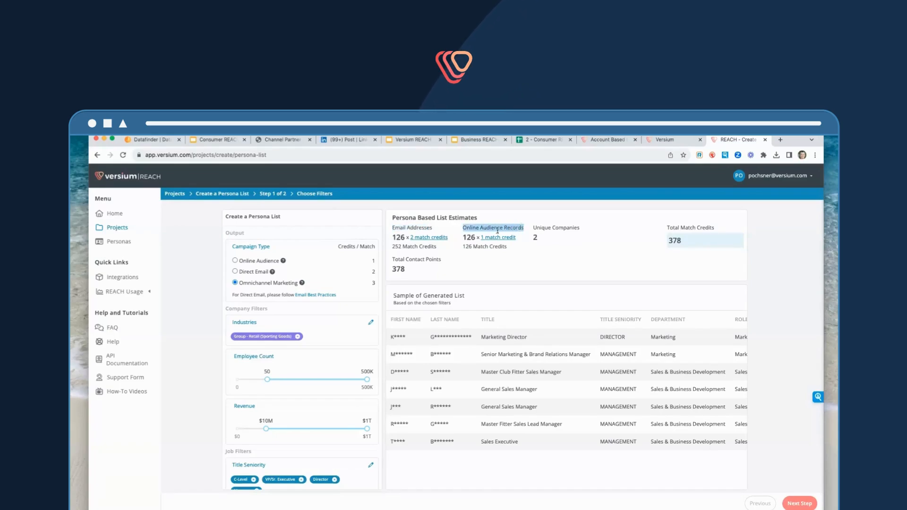
pyautogui.moveTo(422, 240)
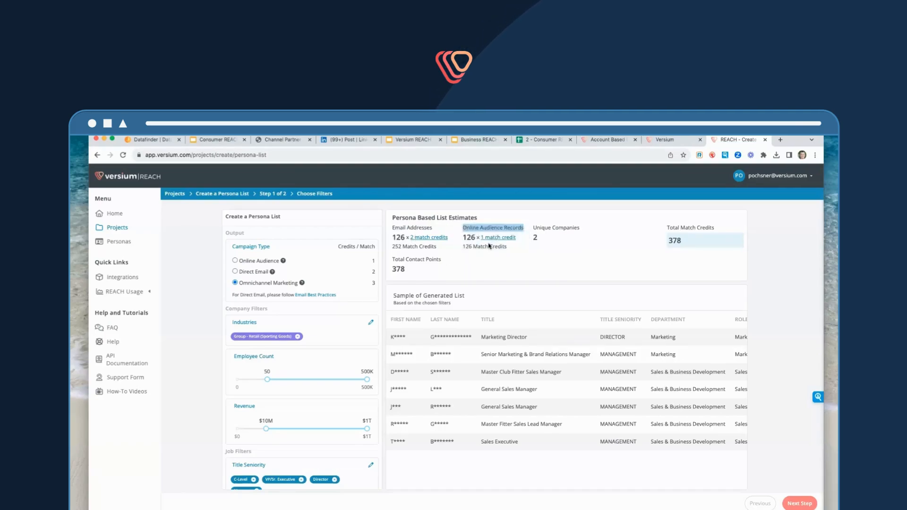
pyautogui.moveTo(495, 239)
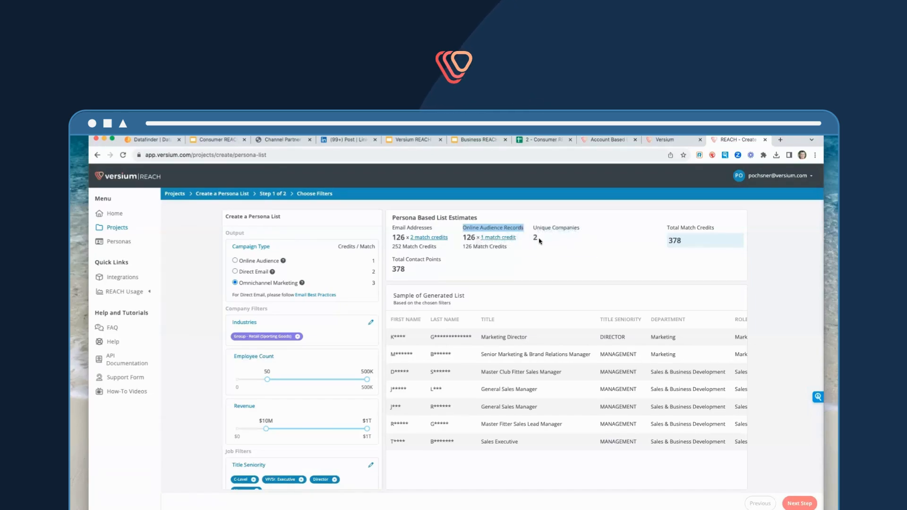
pyautogui.moveTo(540, 241); pyautogui.dragTo(534, 239)
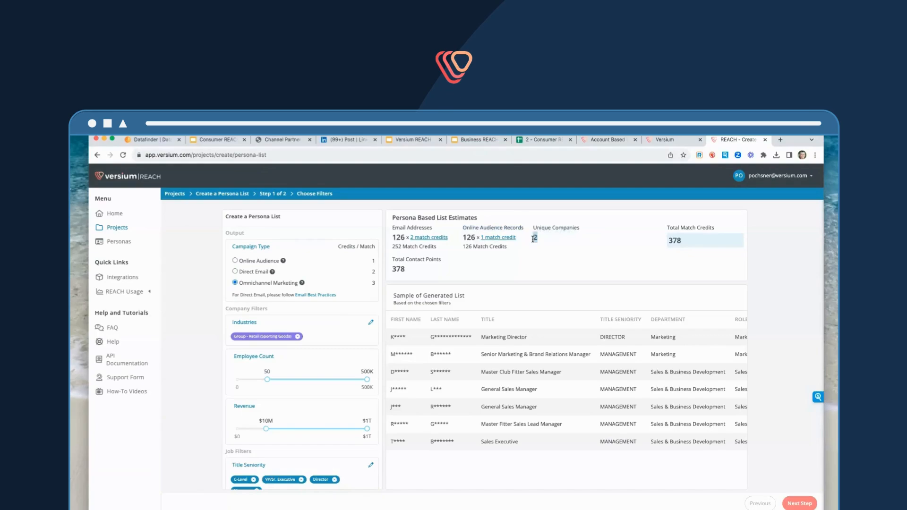
# Compare the estimates for the Direct Email and Online Audience campaign types, then return to Omnichannel Marketing
pyautogui.click(235, 272)
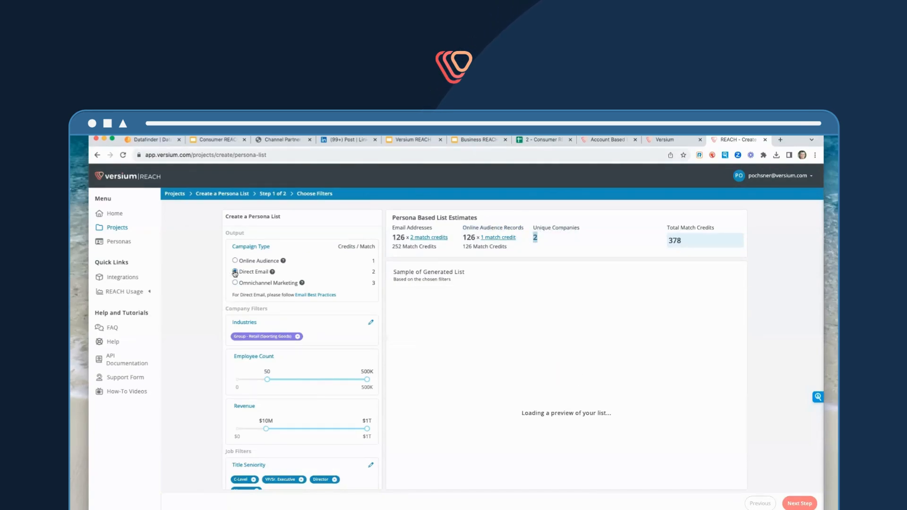
pyautogui.moveTo(272, 274)
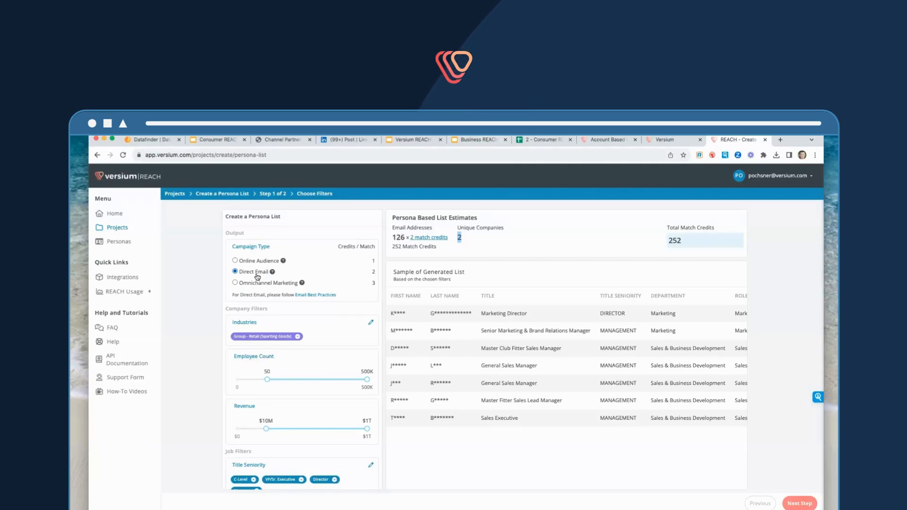
pyautogui.click(235, 261)
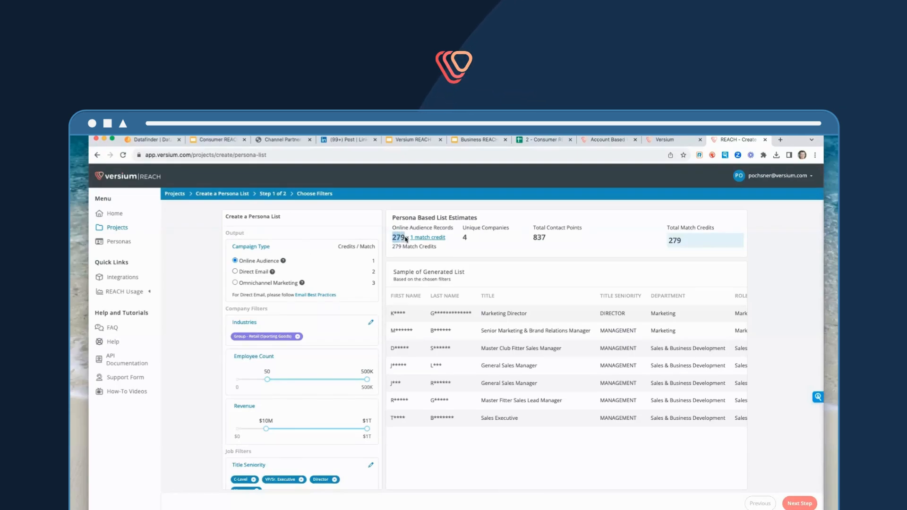
pyautogui.click(235, 283)
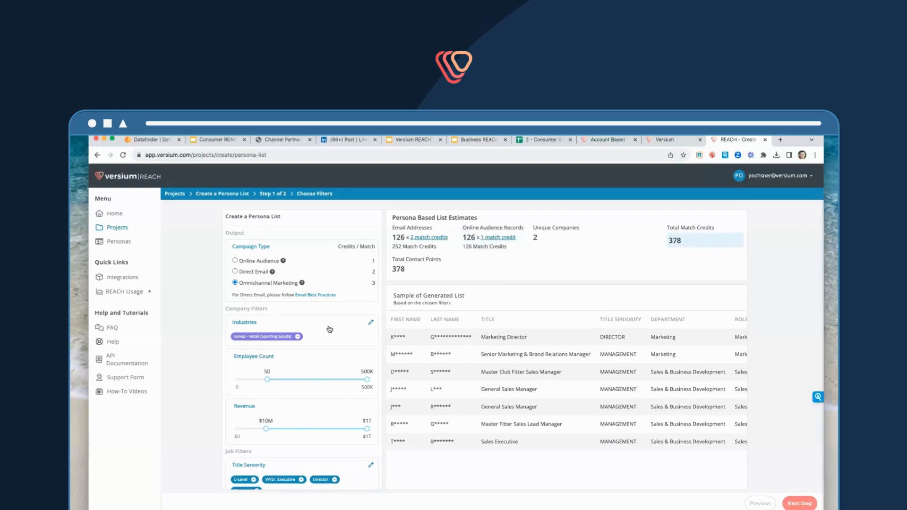
# Proceed from the filters to the project step and name the list "Sporting Goods above 10M"
pyautogui.scroll(-5, 349, 355)
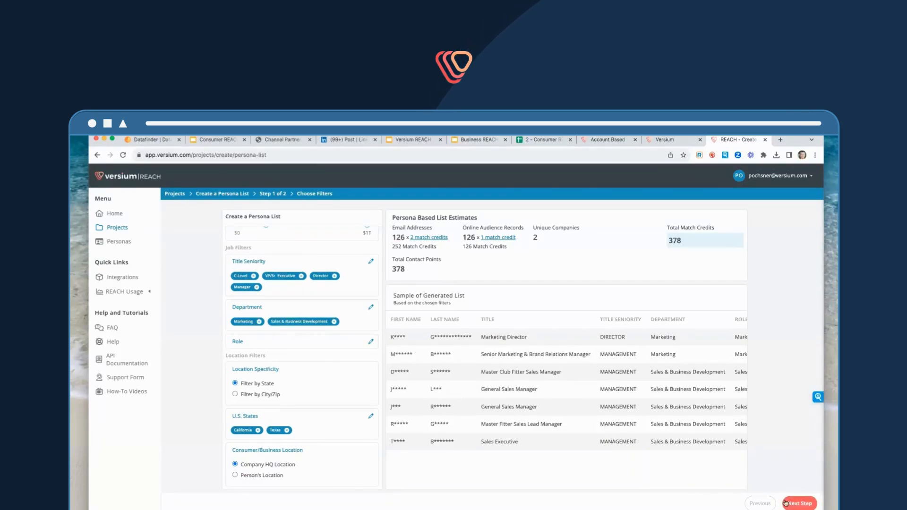
pyautogui.scroll(-1, 653, 474)
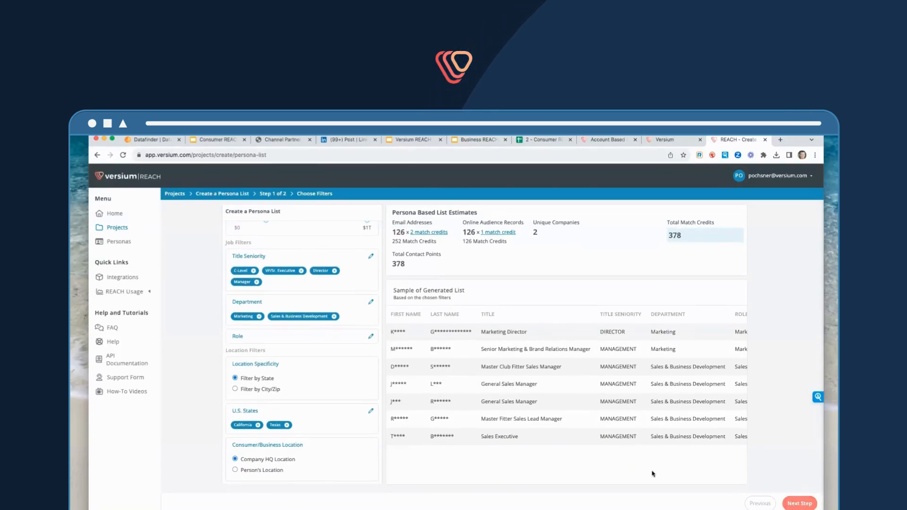
pyautogui.click(800, 503)
pyautogui.click(310, 260)
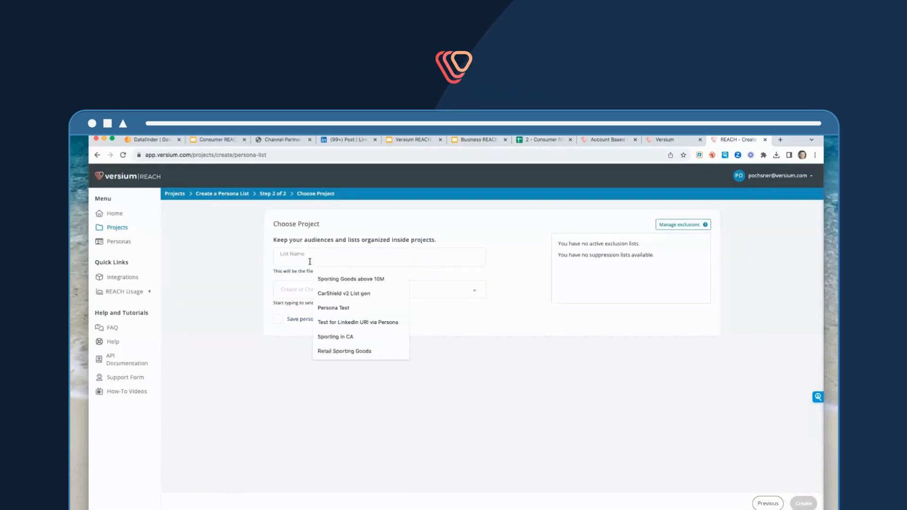
pyautogui.click(322, 280)
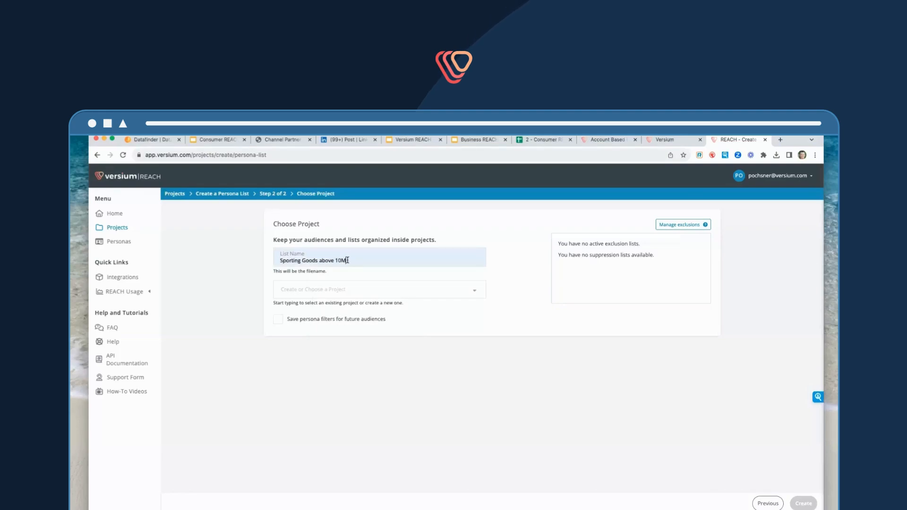
# Create a new project named "Demo 1000" to hold the list
pyautogui.click(330, 294)
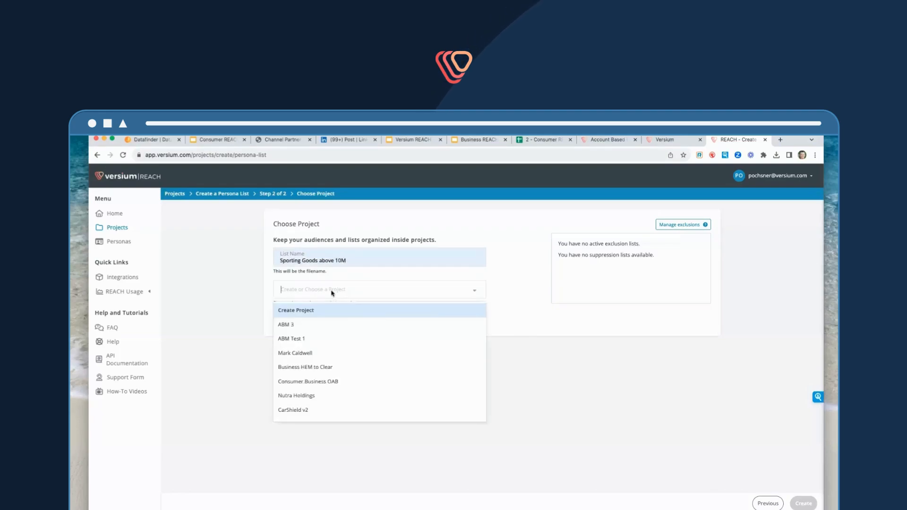
pyautogui.click(332, 293)
pyautogui.click(331, 293)
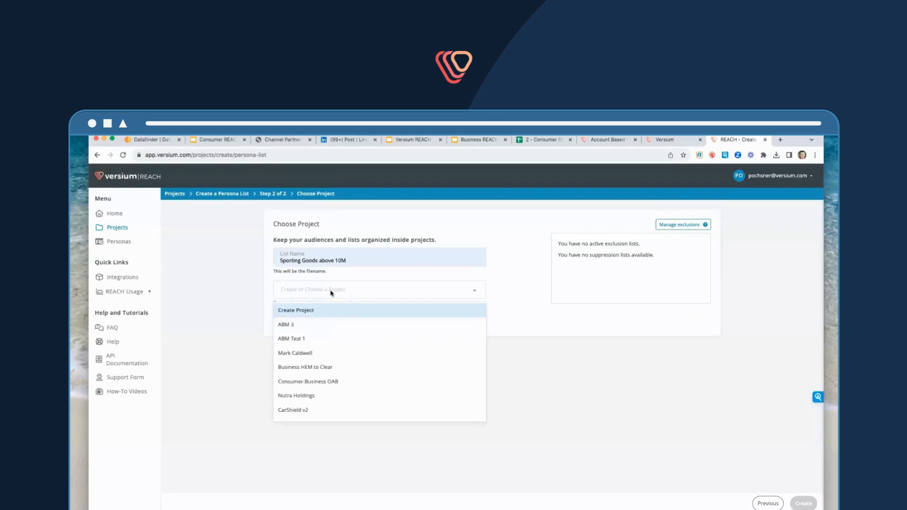
pyautogui.write('Demo 1000')
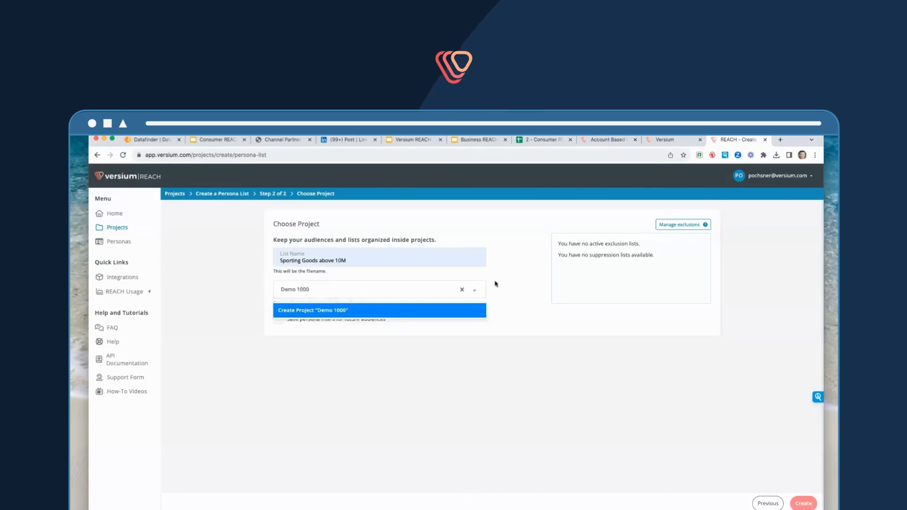
pyautogui.press('Return')
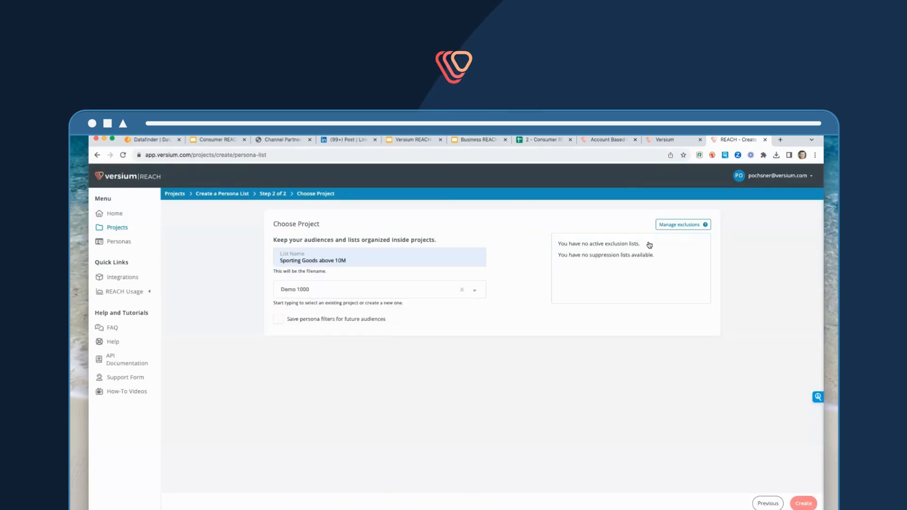
# Review the one-time exclusion and suppression/opt-out lists without adding any, and close the exclusions dialog
pyautogui.click(676, 227)
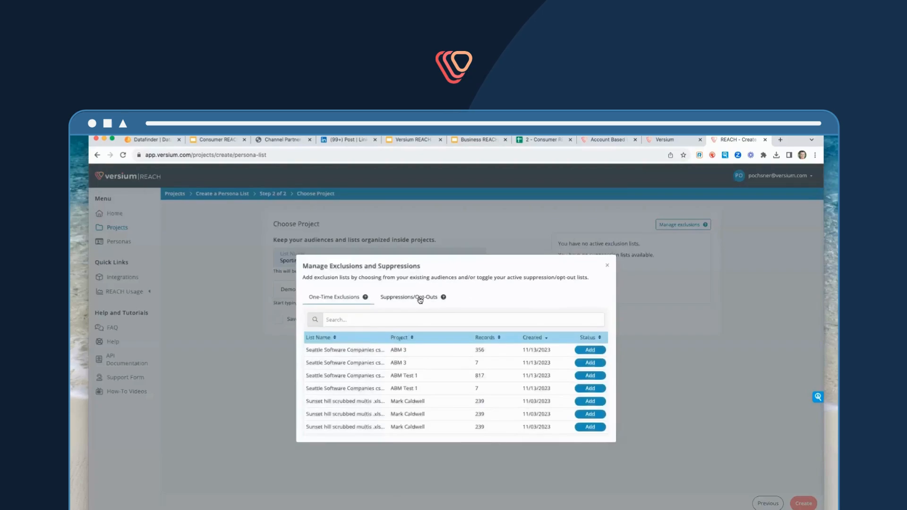
pyautogui.click(421, 301)
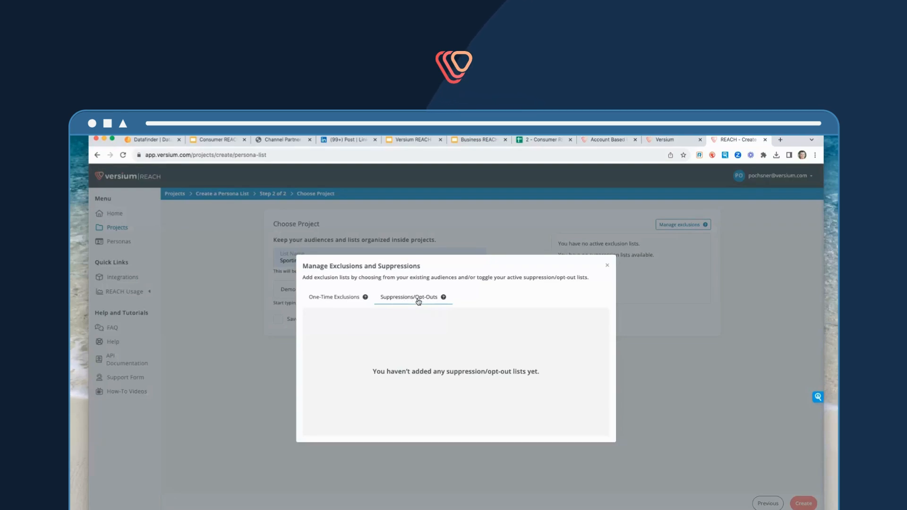
pyautogui.click(348, 315)
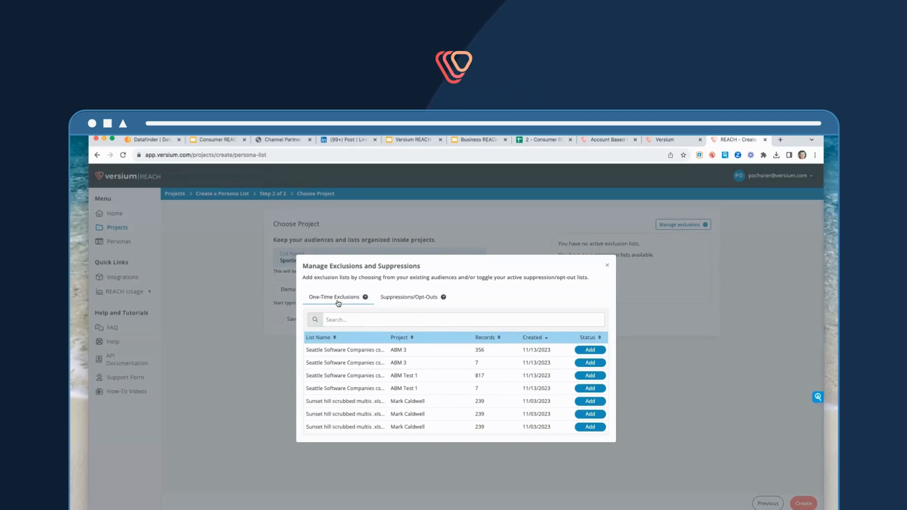
pyautogui.click(607, 267)
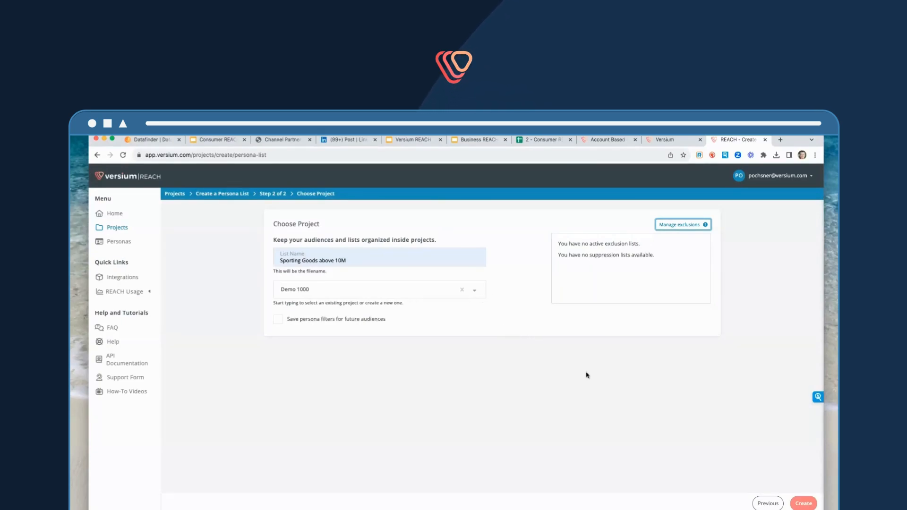
# Create the persona list and examine its audience records, unique companies and list insights
pyautogui.click(804, 504)
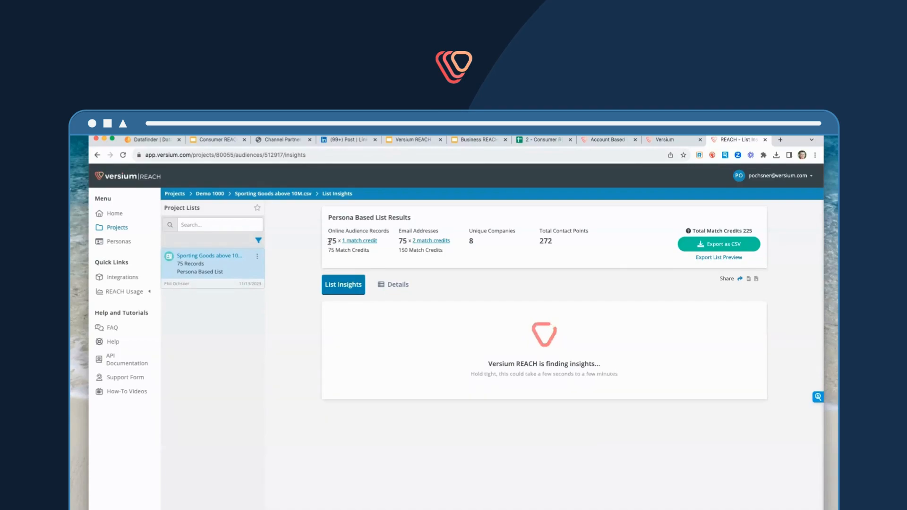
pyautogui.moveTo(329, 241); pyautogui.dragTo(335, 241)
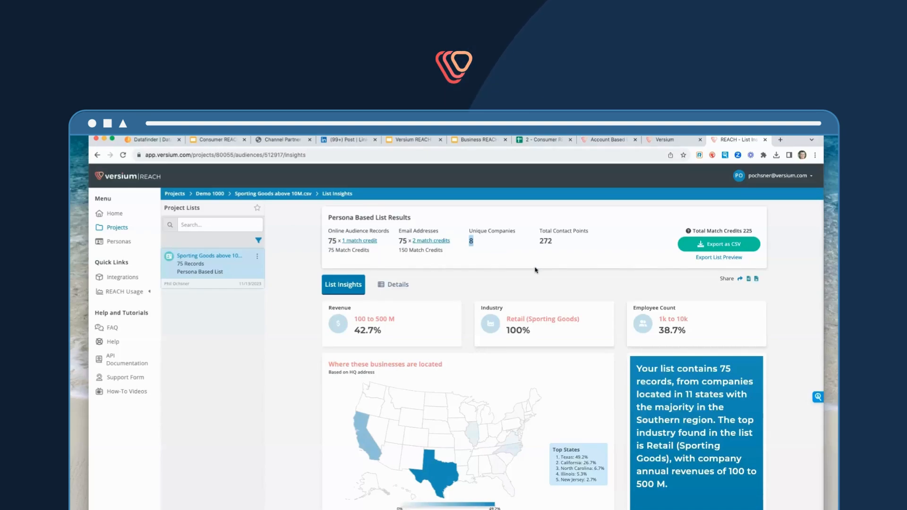
# Export the preview of the "Sporting Goods above 10M" list and open the downloaded CSV in Excel
pyautogui.click(722, 259)
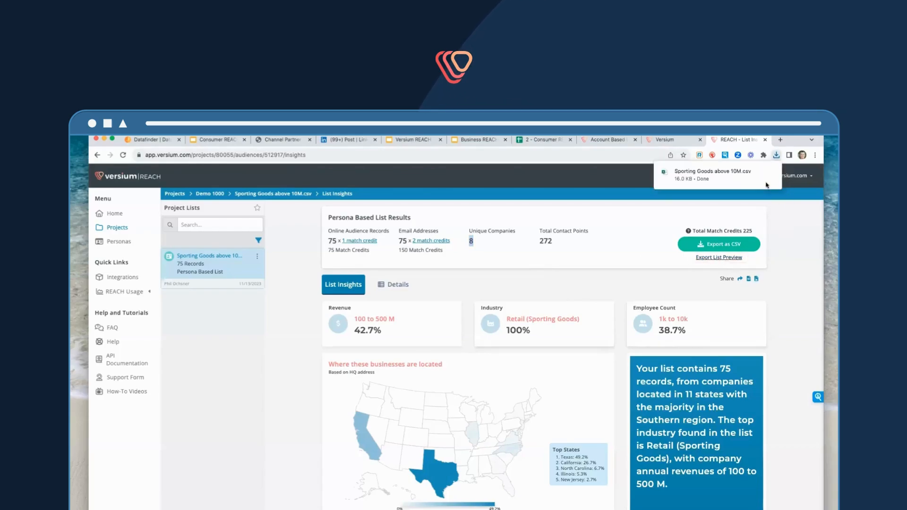
pyautogui.click(714, 184)
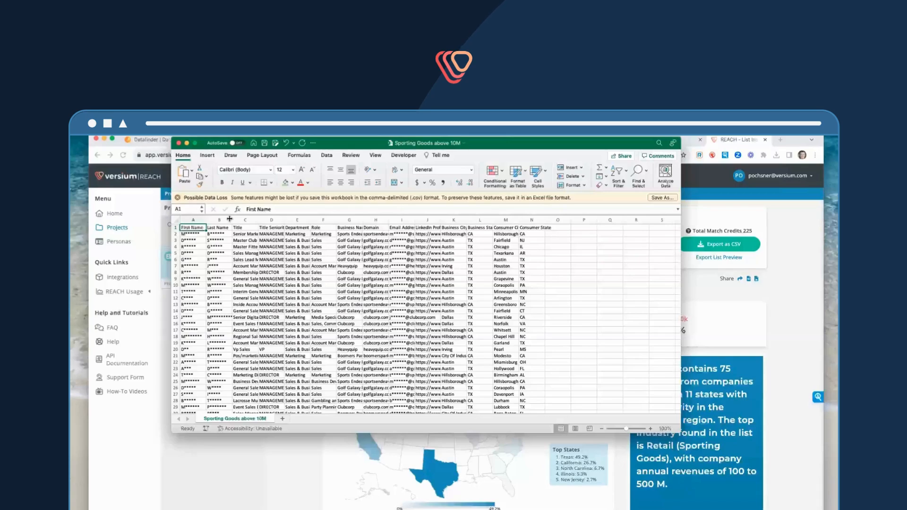
# Widen the Title, Email Address and LinkedIn Profile URL columns so their contents can be read
pyautogui.moveTo(256, 218); pyautogui.dragTo(305, 218)
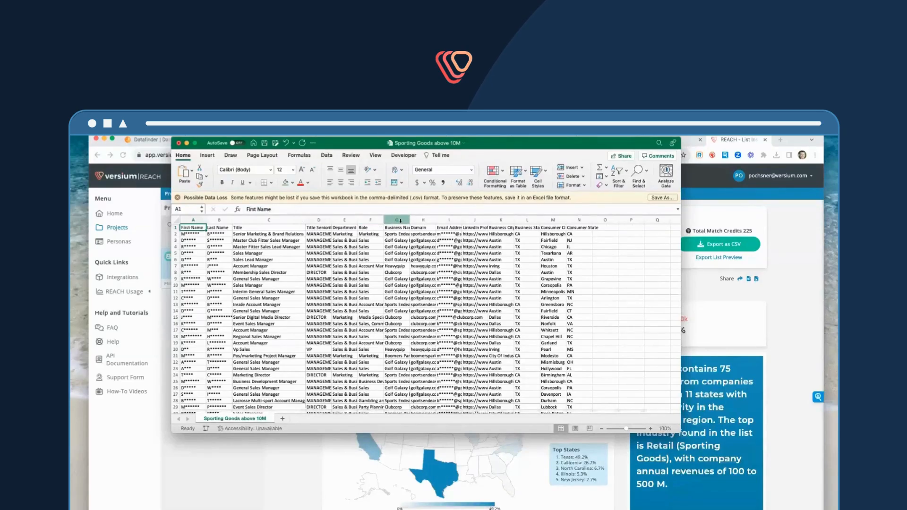
pyautogui.click(424, 220)
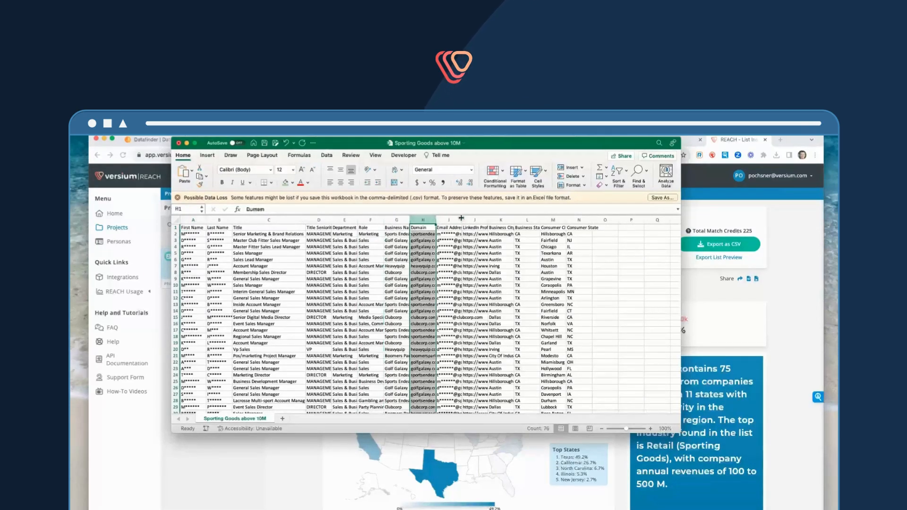
pyautogui.moveTo(461, 220); pyautogui.dragTo(582, 215)
pyautogui.click(523, 220)
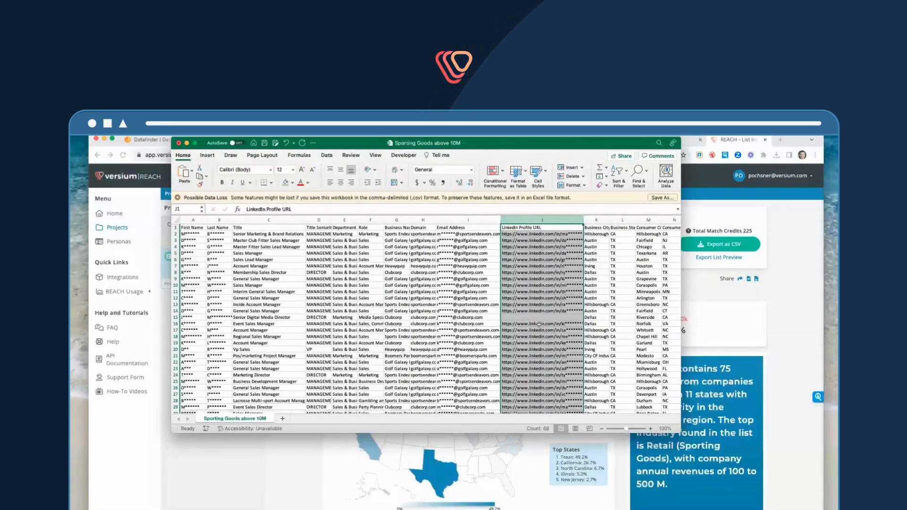
# Examine the Business City, Business State, Consumer City and Consumer State columns, and minimize the preview workbook
pyautogui.hscroll(2, 538, 325)
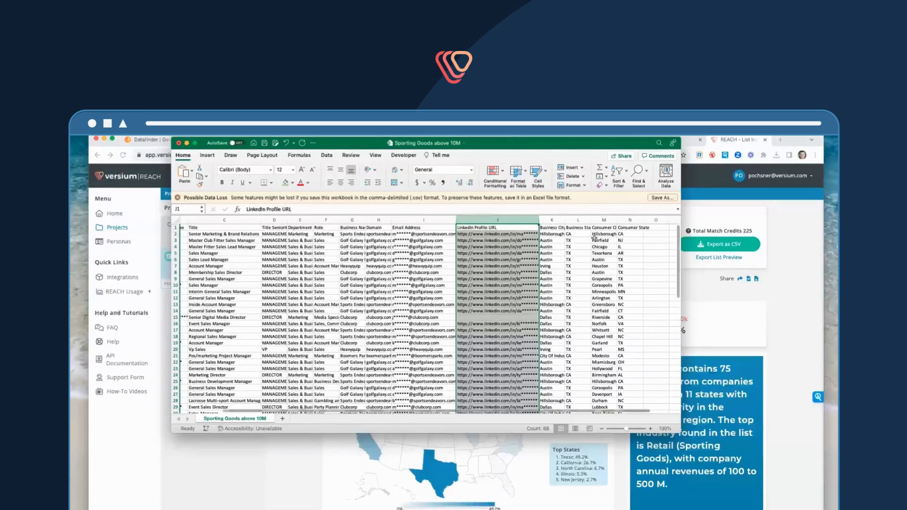
pyautogui.click(552, 220)
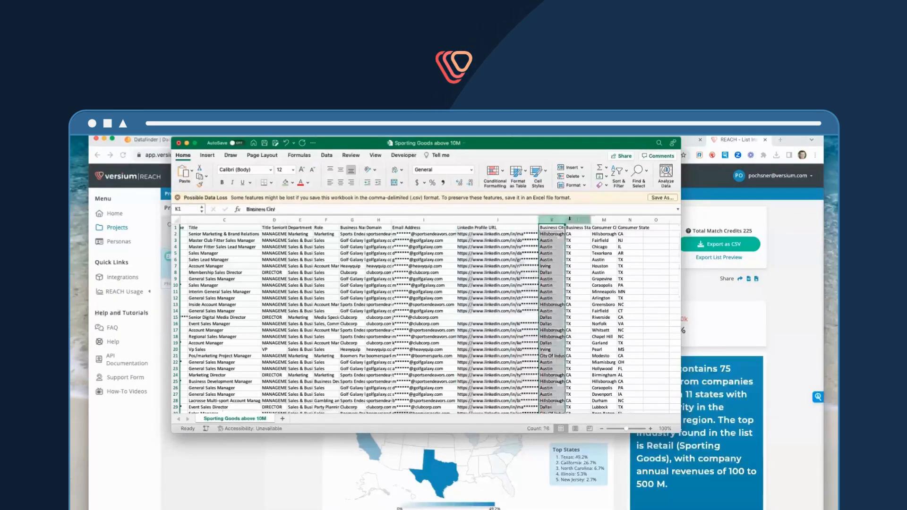
pyautogui.click(571, 219)
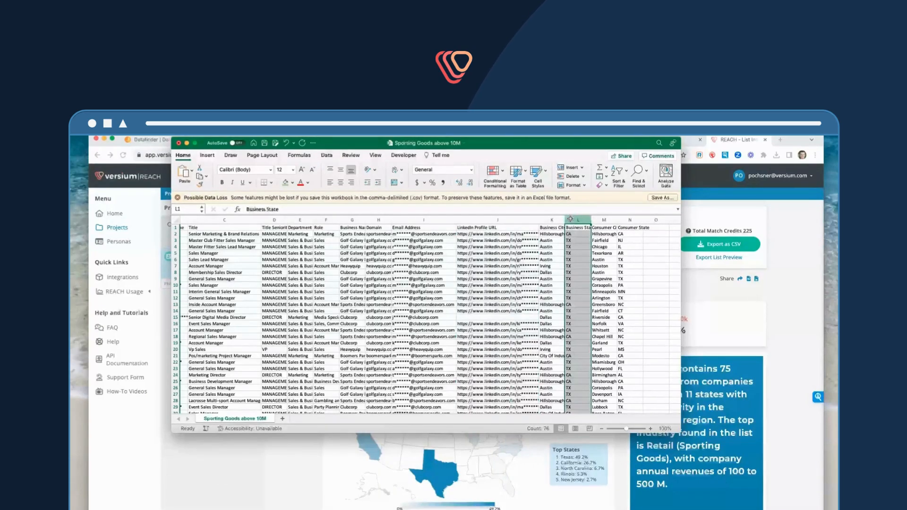
pyautogui.click(604, 219)
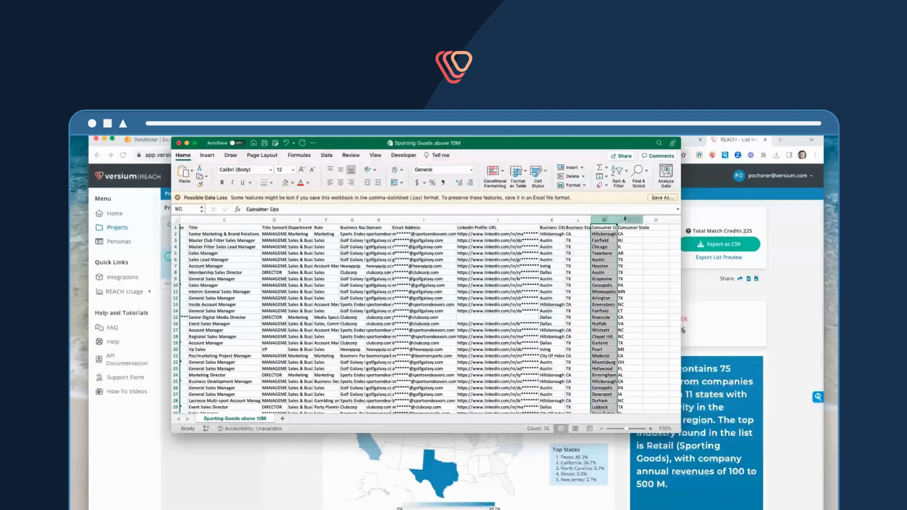
pyautogui.click(626, 220)
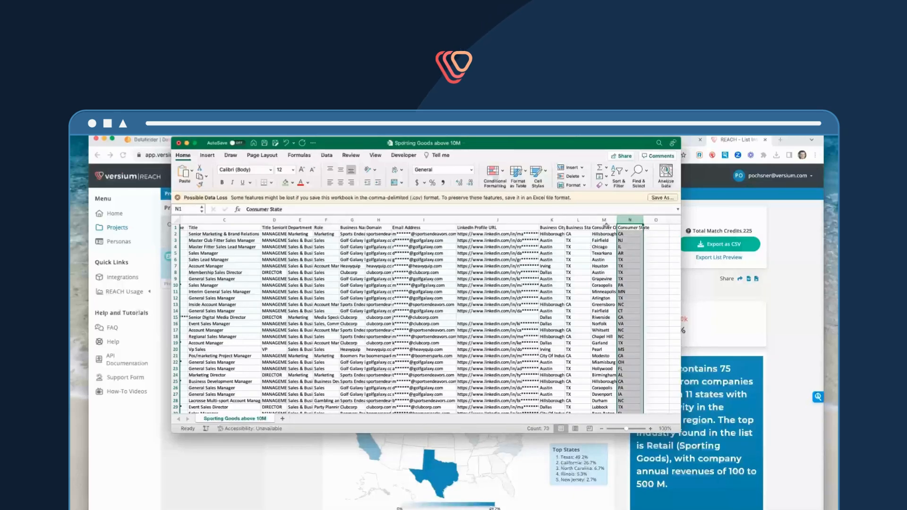
pyautogui.click(626, 228)
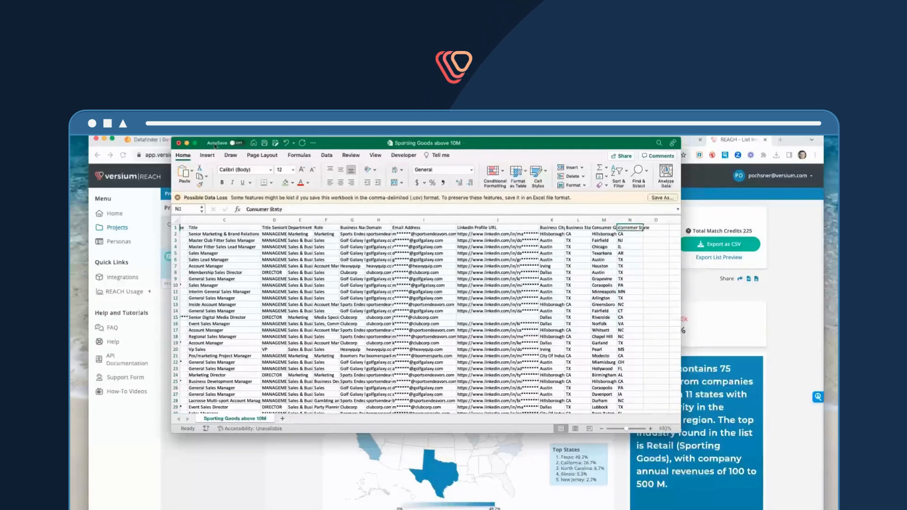
pyautogui.click(186, 143)
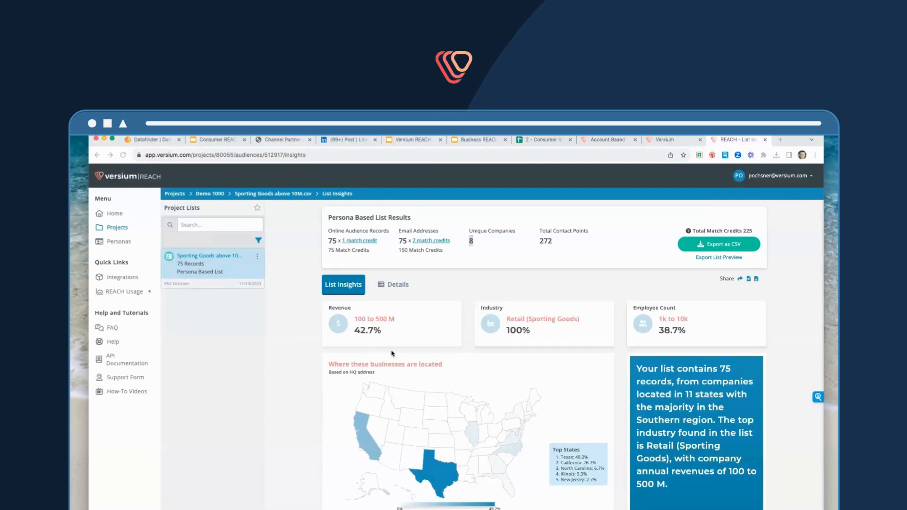
# Examine the list insights from business location and company revenue through to individual demographics, education and household income
pyautogui.scroll(-1, 392, 354)
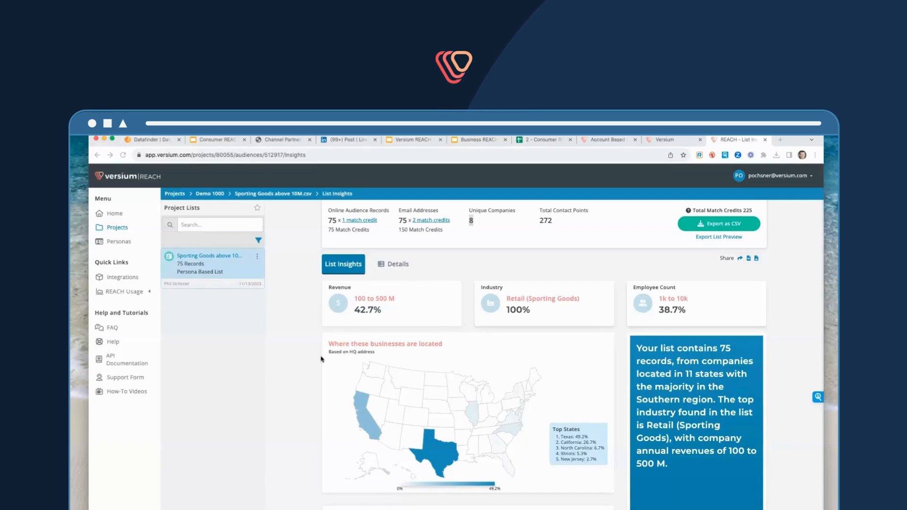
pyautogui.scroll(-15, 321, 359)
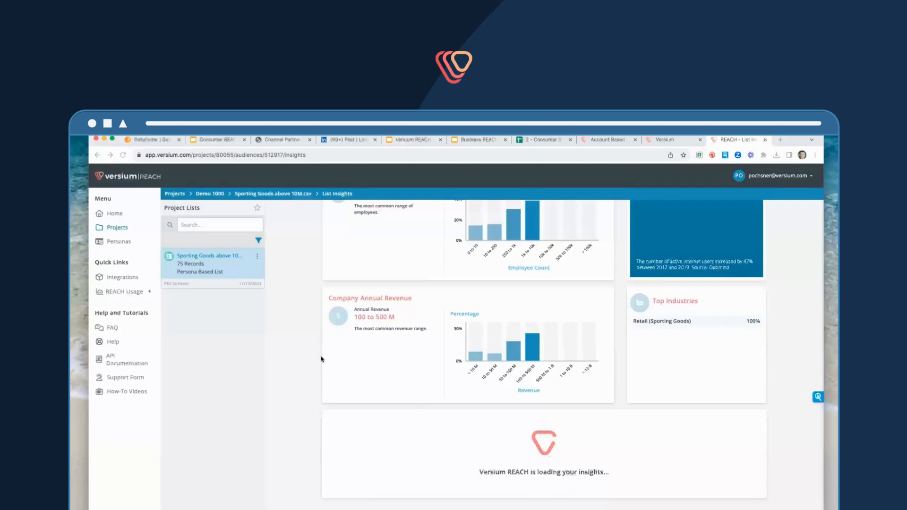
pyautogui.scroll(-12, 321, 359)
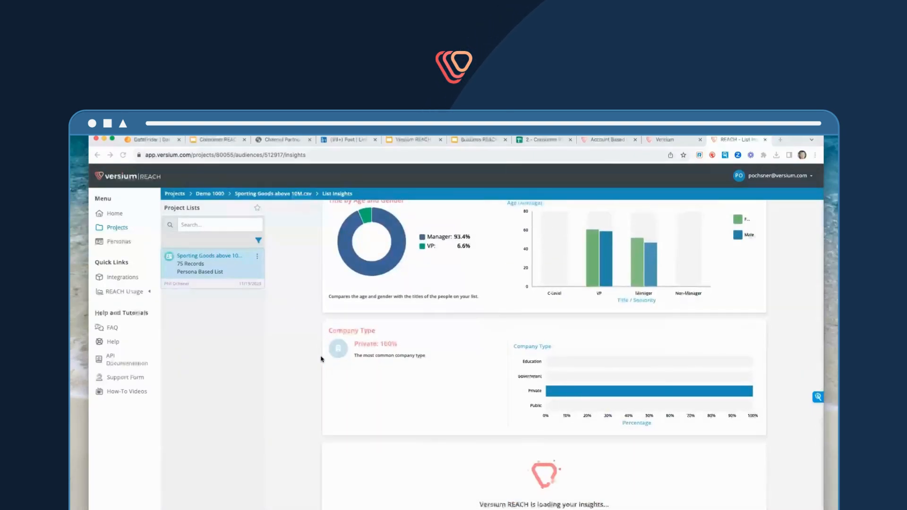
pyautogui.scroll(-5, 321, 359)
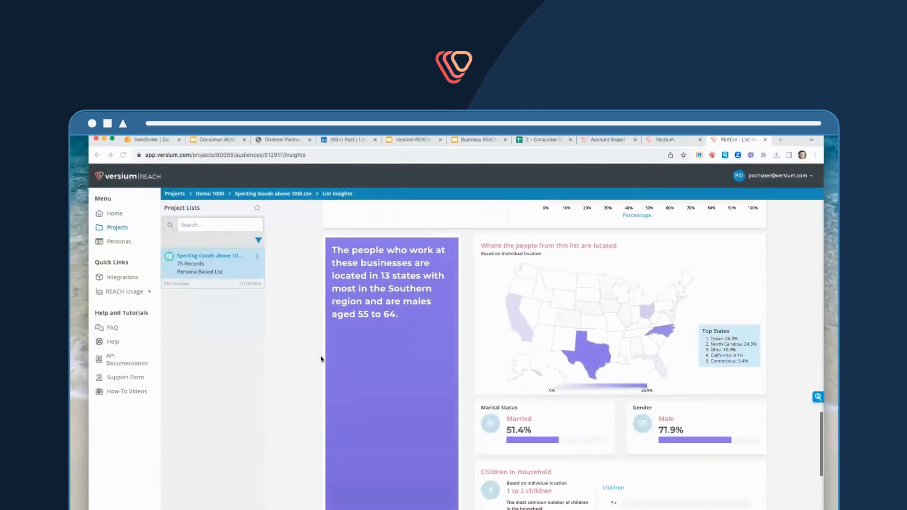
pyautogui.scroll(-2, 321, 359)
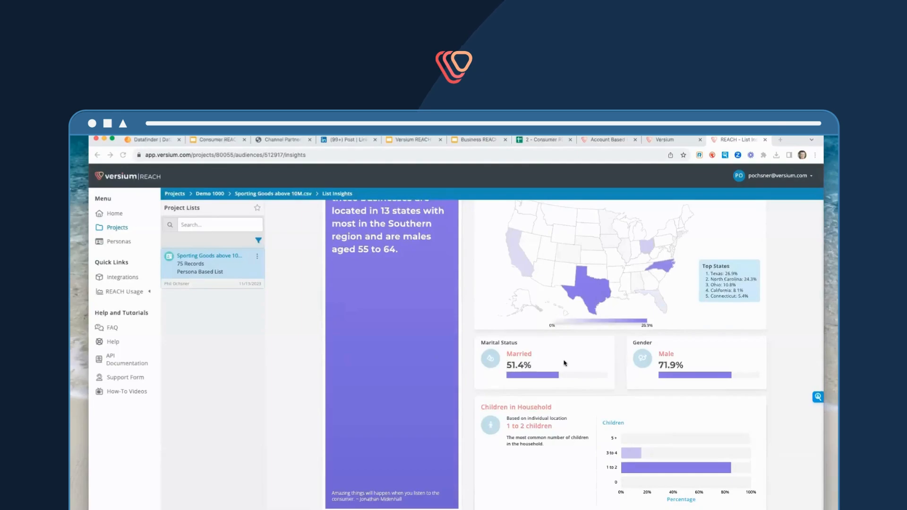
pyautogui.scroll(-6, 572, 367)
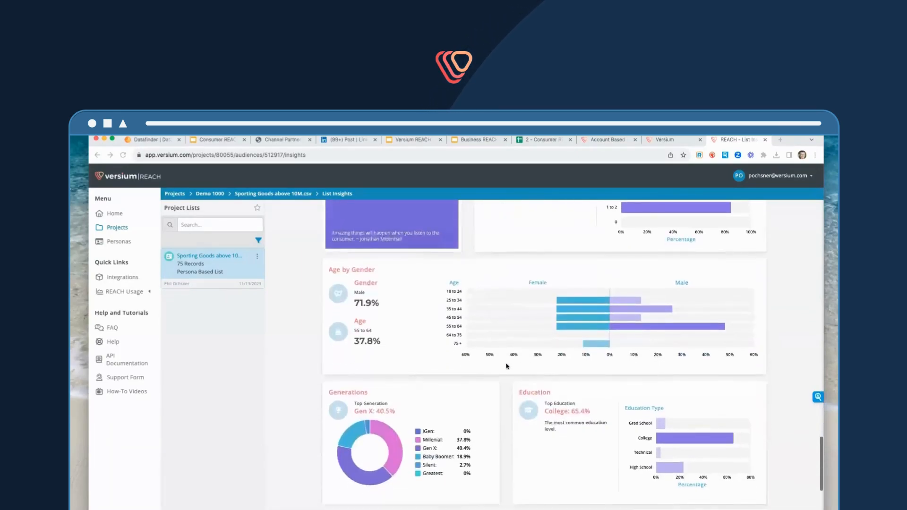
pyautogui.scroll(-2, 506, 366)
pyautogui.scroll(-1, 499, 367)
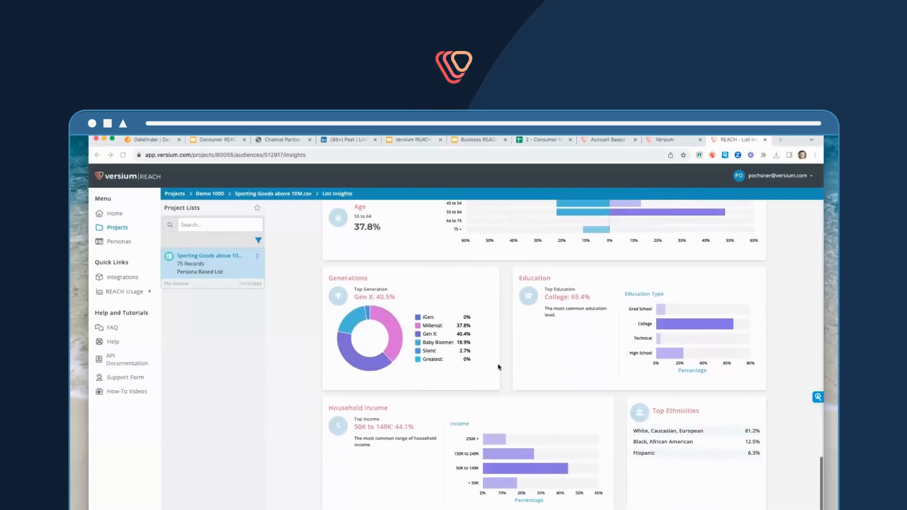
# Review the job title, technology, company age, revenue and size insights, and compare business HQ locations with individual locations
pyautogui.scroll(8, 499, 367)
pyautogui.scroll(7, 499, 367)
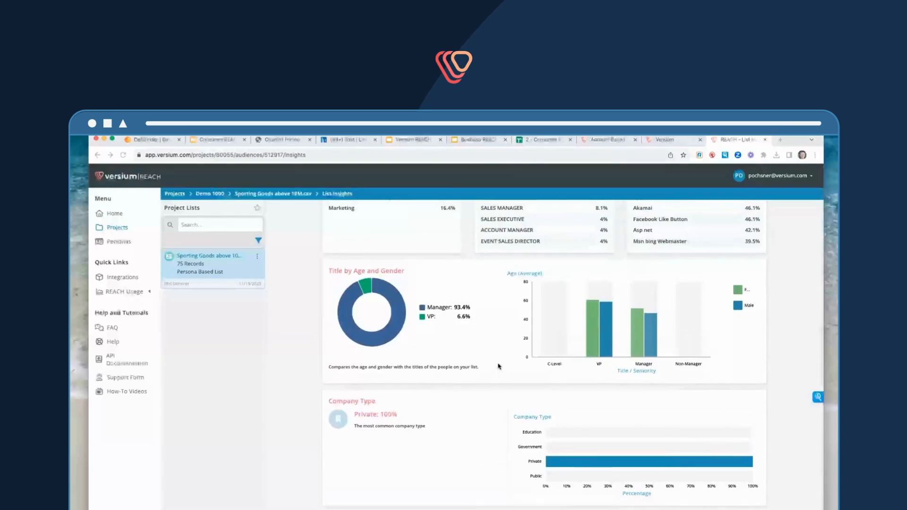
pyautogui.scroll(2, 499, 367)
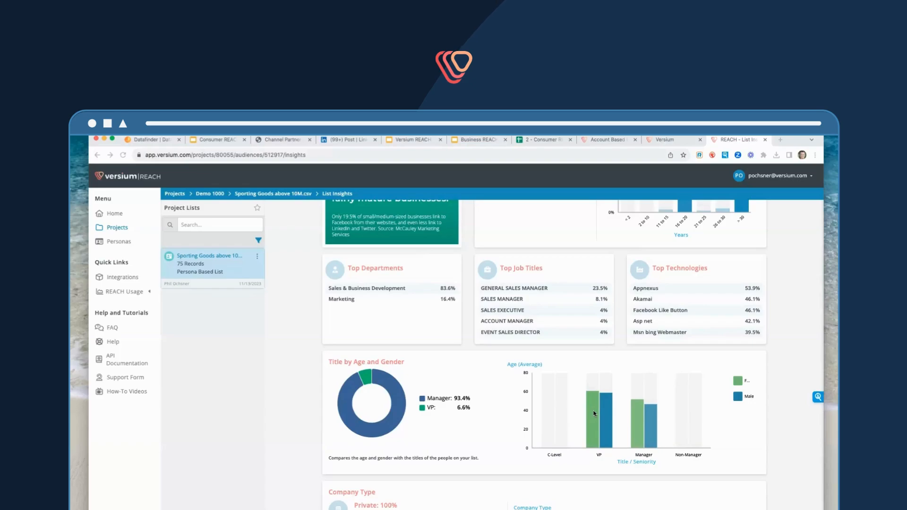
pyautogui.scroll(3, 595, 414)
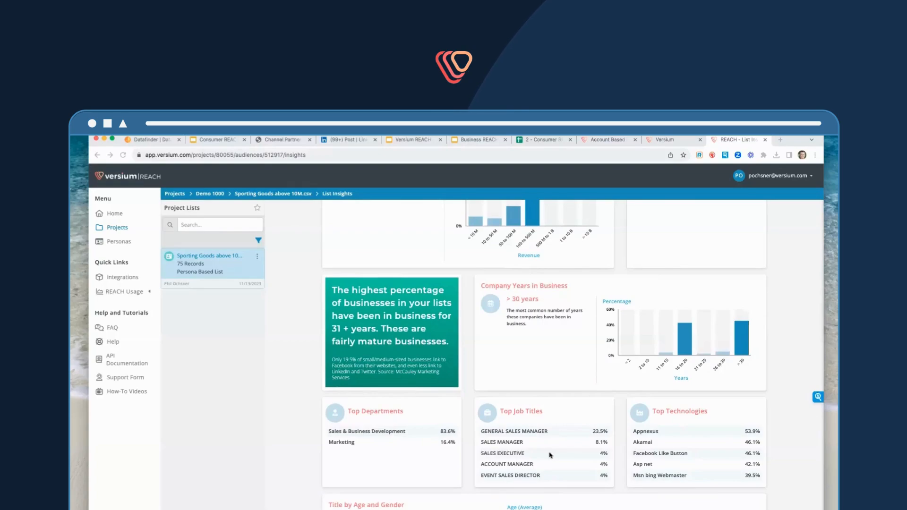
pyautogui.scroll(3, 551, 455)
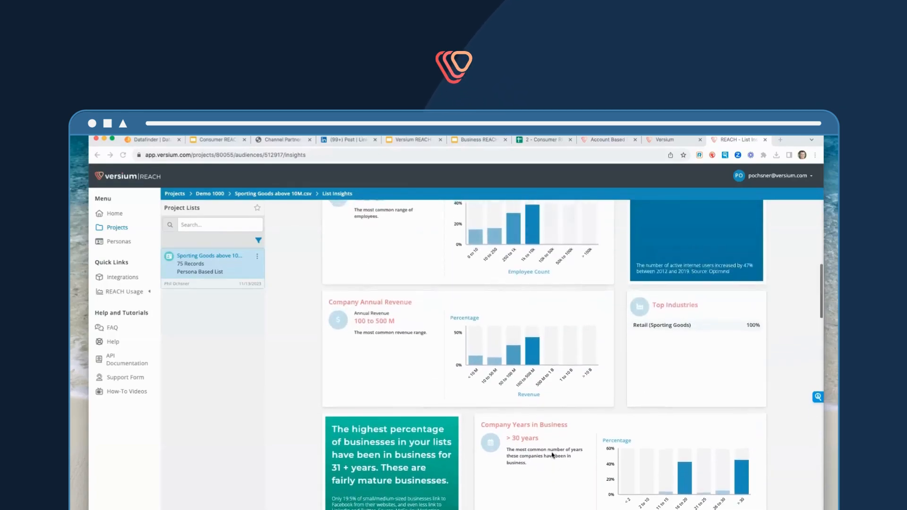
pyautogui.scroll(-1, 553, 455)
pyautogui.scroll(2, 552, 455)
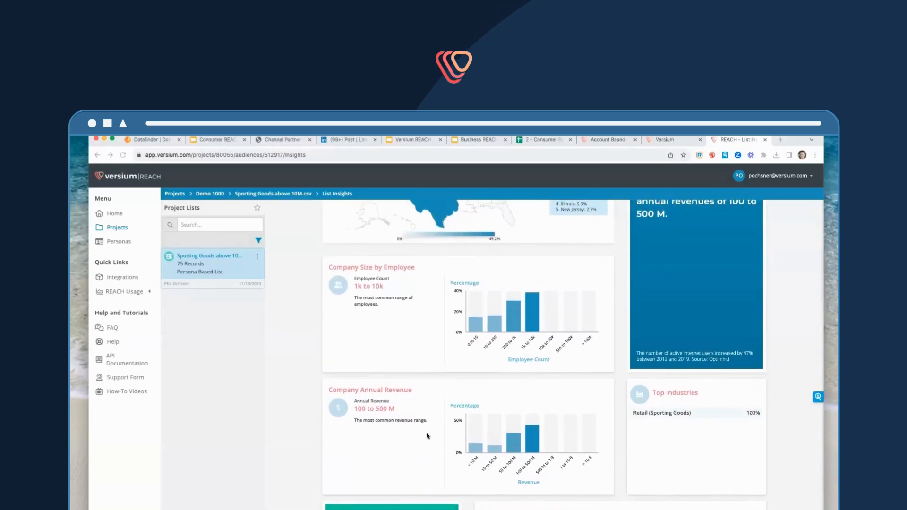
pyautogui.scroll(2, 428, 435)
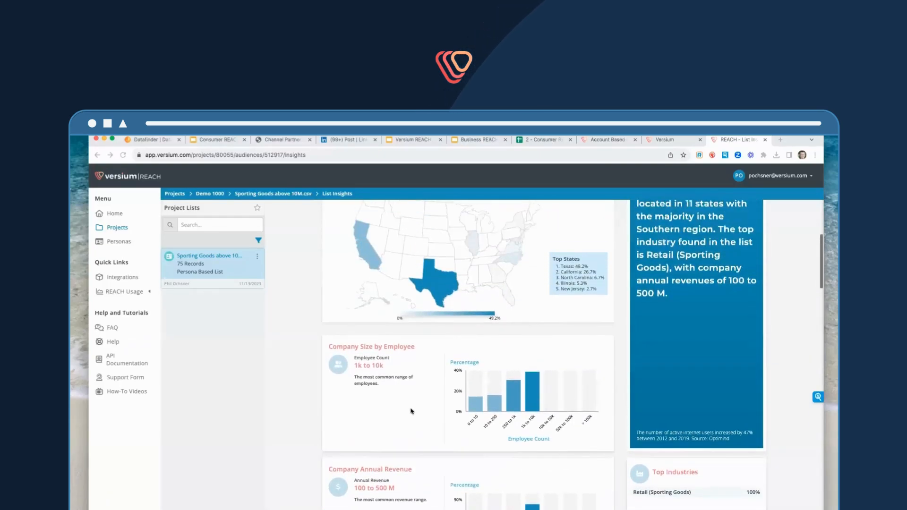
pyautogui.scroll(1, 412, 411)
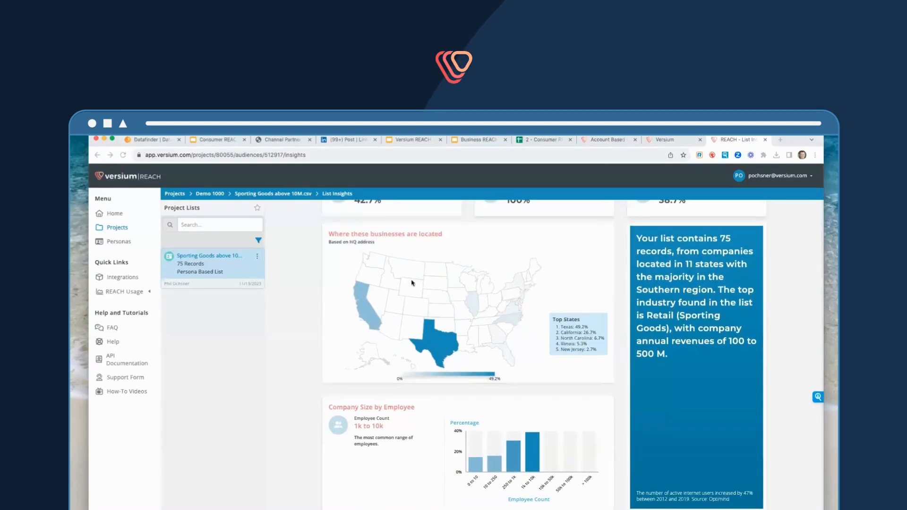
pyautogui.scroll(-15, 402, 330)
pyautogui.scroll(-5, 440, 341)
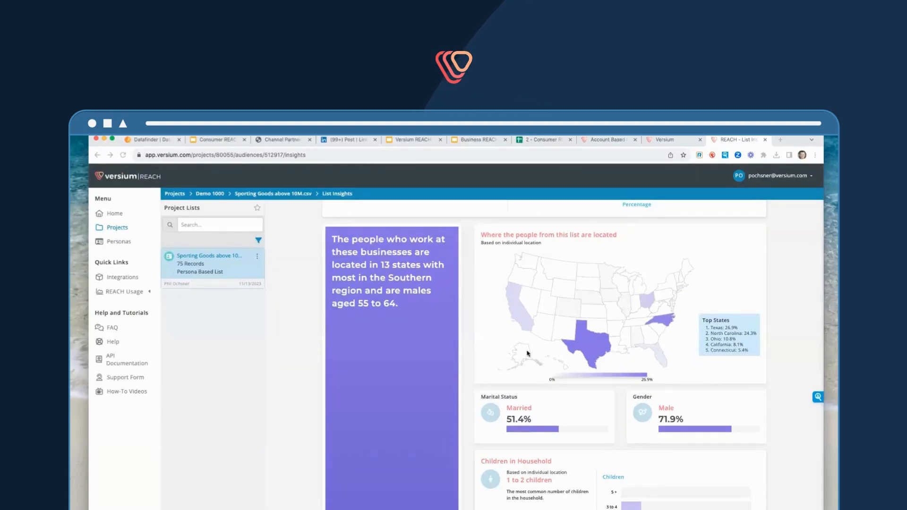
# Export the full audience as a CSV package and agree to the Terms of Service
pyautogui.scroll(8, 528, 354)
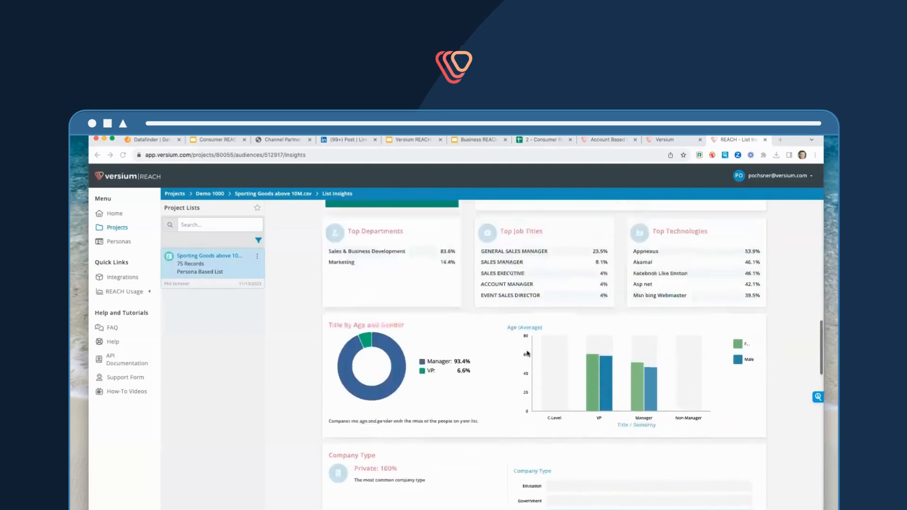
pyautogui.scroll(10, 527, 354)
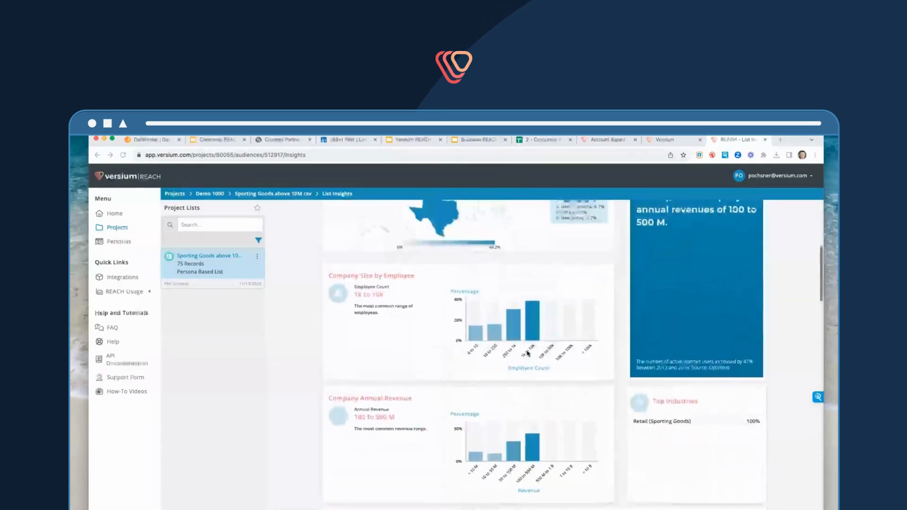
pyautogui.scroll(3, 528, 354)
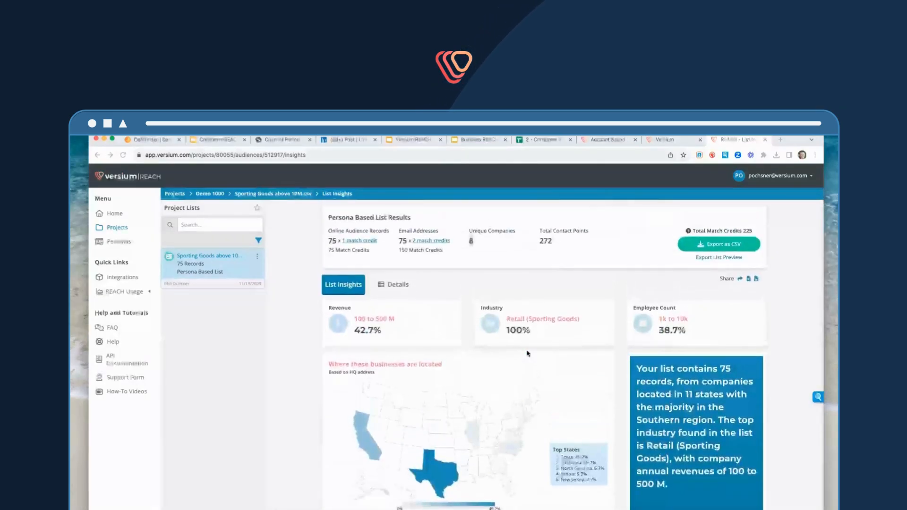
pyautogui.click(708, 244)
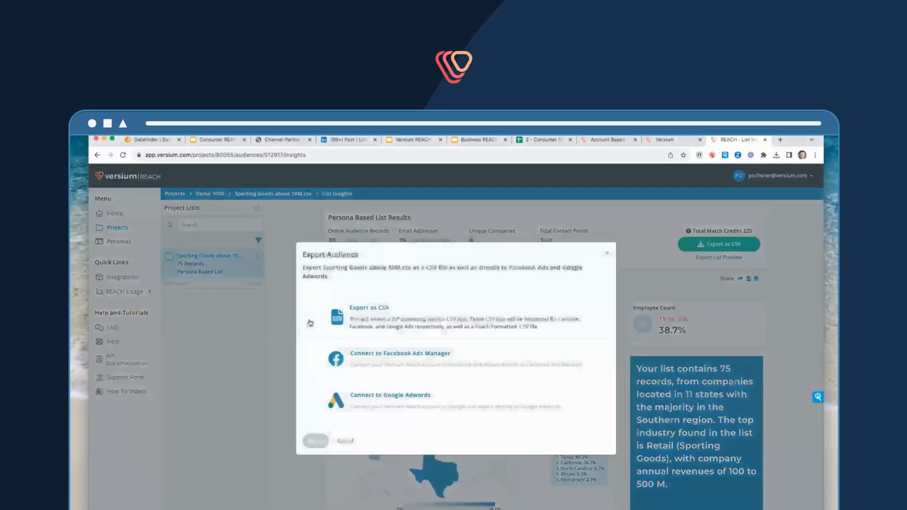
pyautogui.click(315, 318)
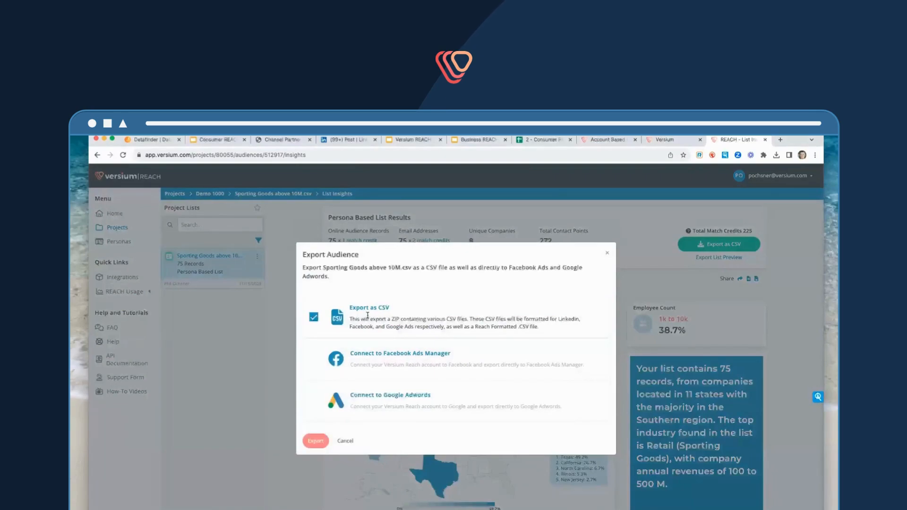
pyautogui.click(314, 318)
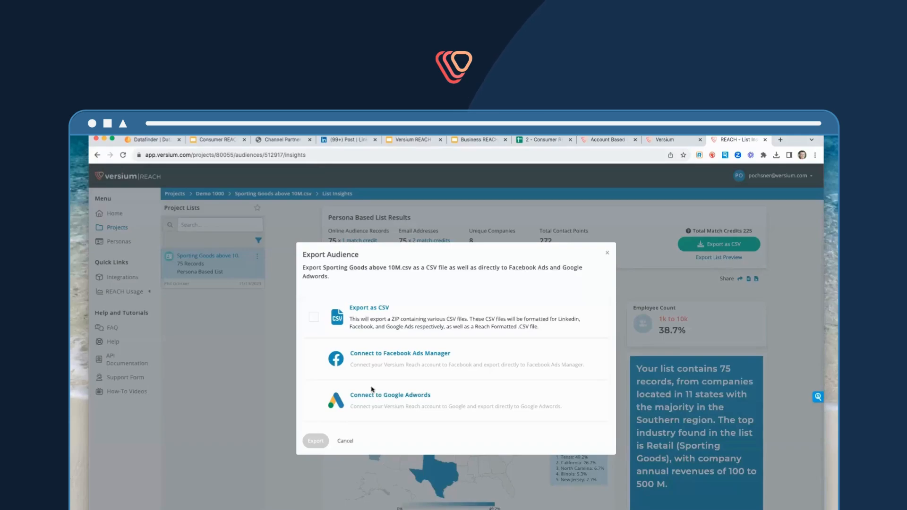
pyautogui.click(315, 319)
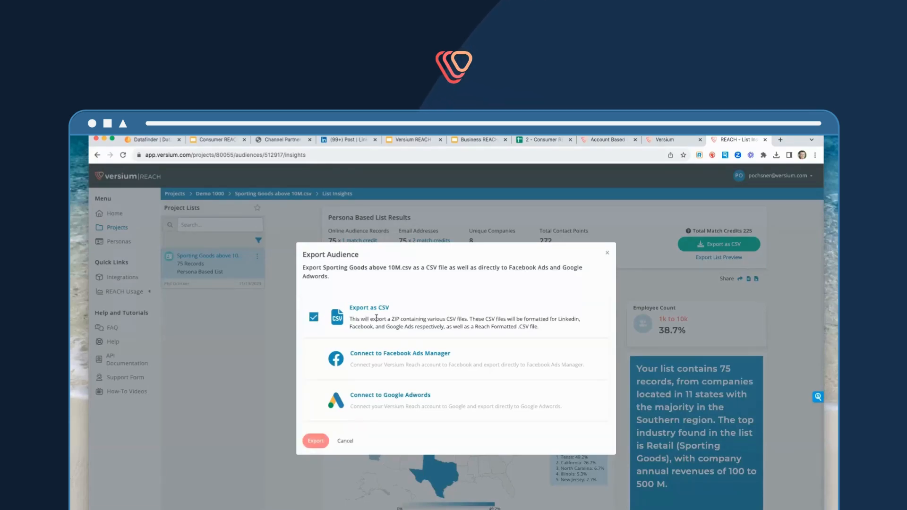
pyautogui.click(315, 442)
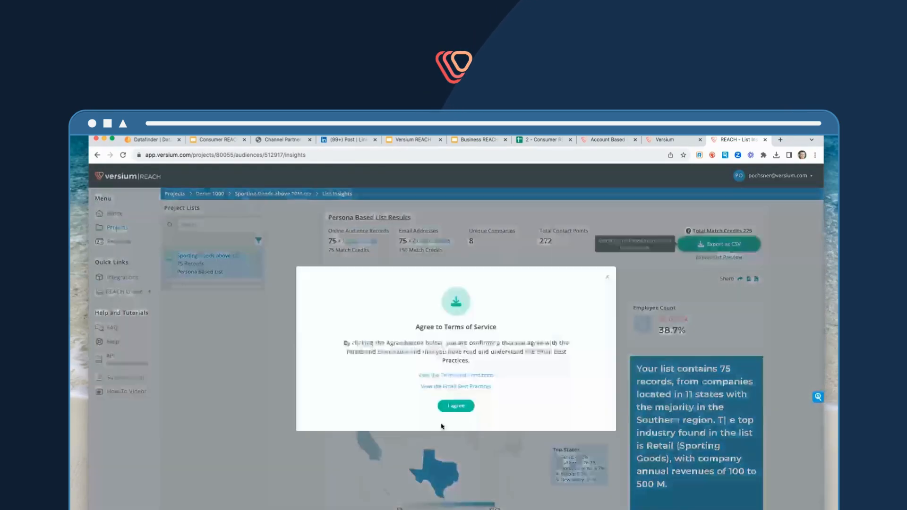
pyautogui.click(456, 406)
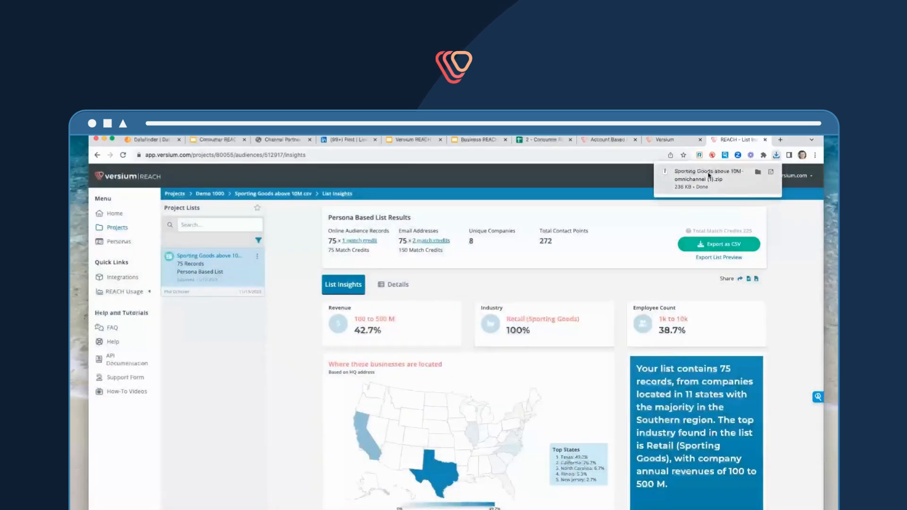
# Open the downloaded omnichannel ZIP, review its channel-specific CSV files in the Downloads folder, and close the folder window
pyautogui.click(708, 176)
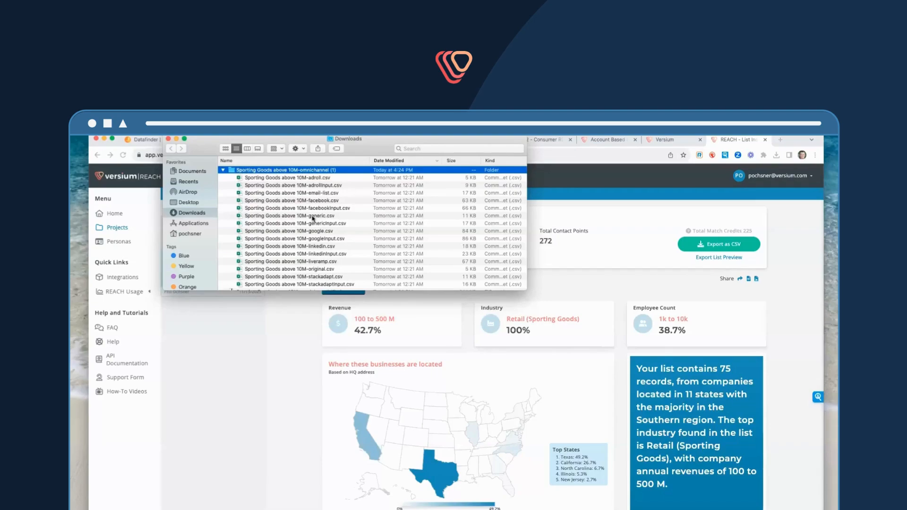
pyautogui.click(168, 140)
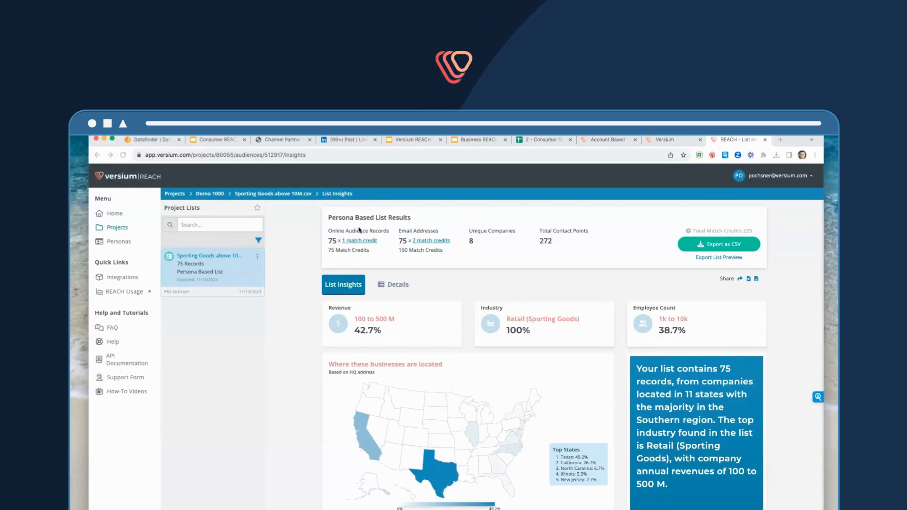
# Open the available actions for the "Sporting Goods above 10M" list in the project
pyautogui.click(257, 258)
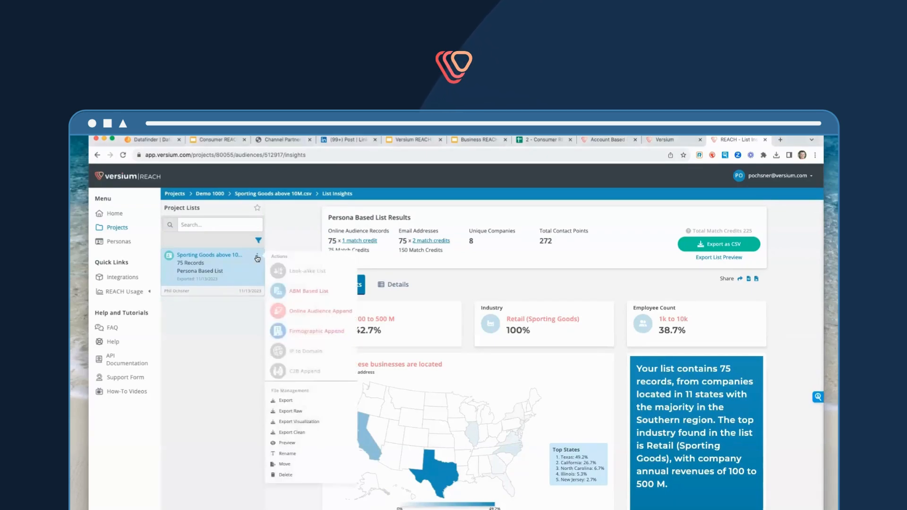